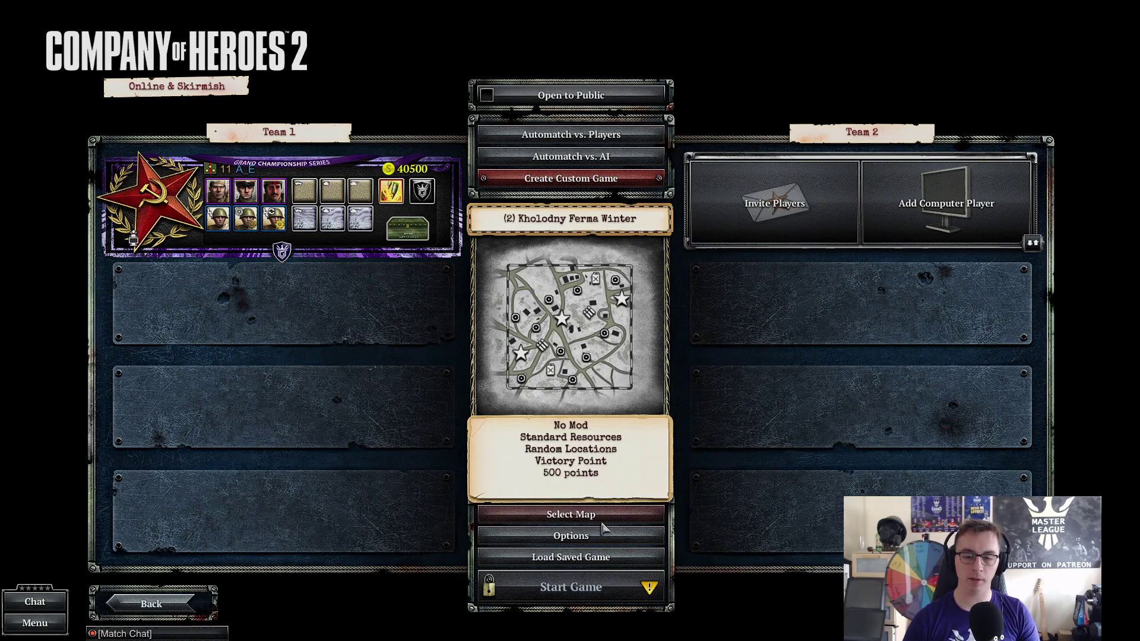
# Step: Compare the duplicate Faymonville Approach and Kholodny Ferma entries in the 1v1 map list
pyautogui.click(639, 514)
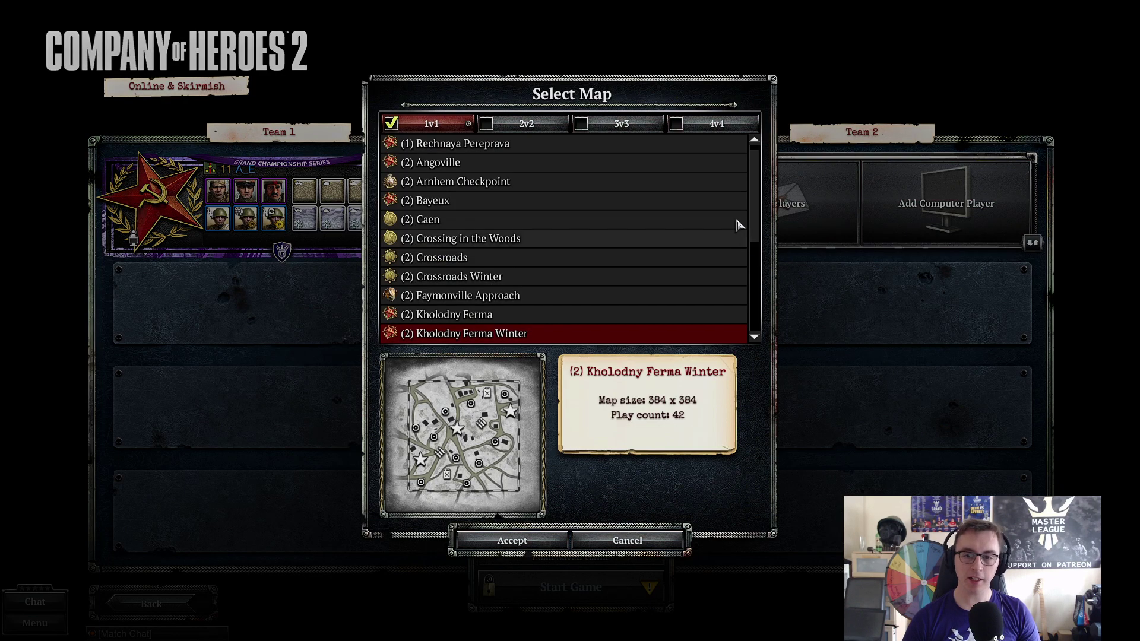
pyautogui.moveTo(755, 211); pyautogui.dragTo(755, 265)
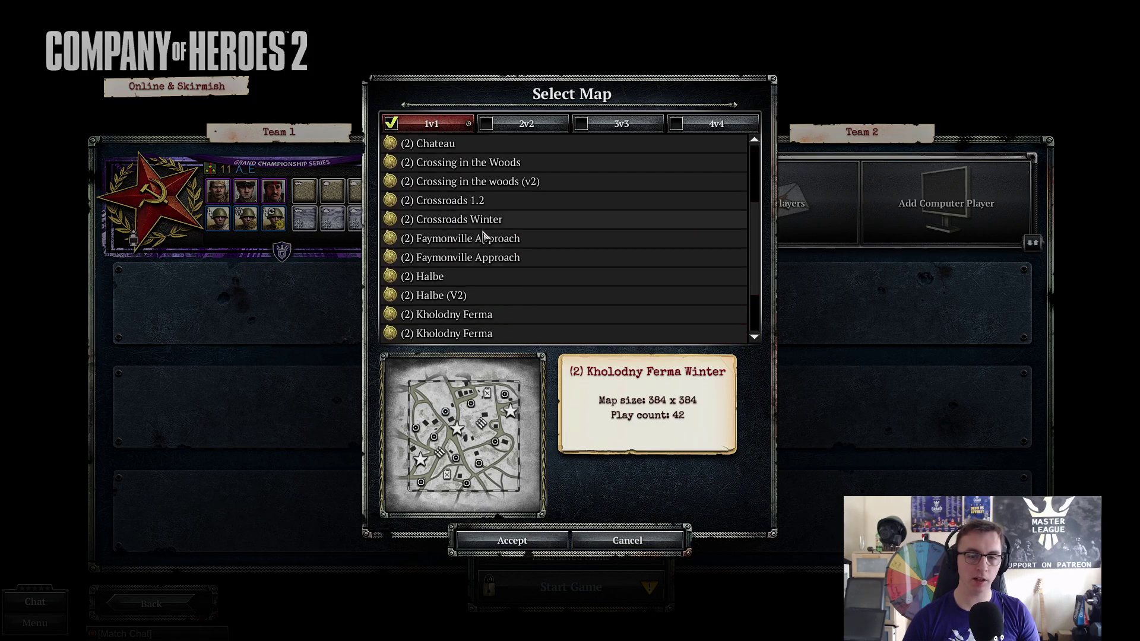
pyautogui.click(484, 237)
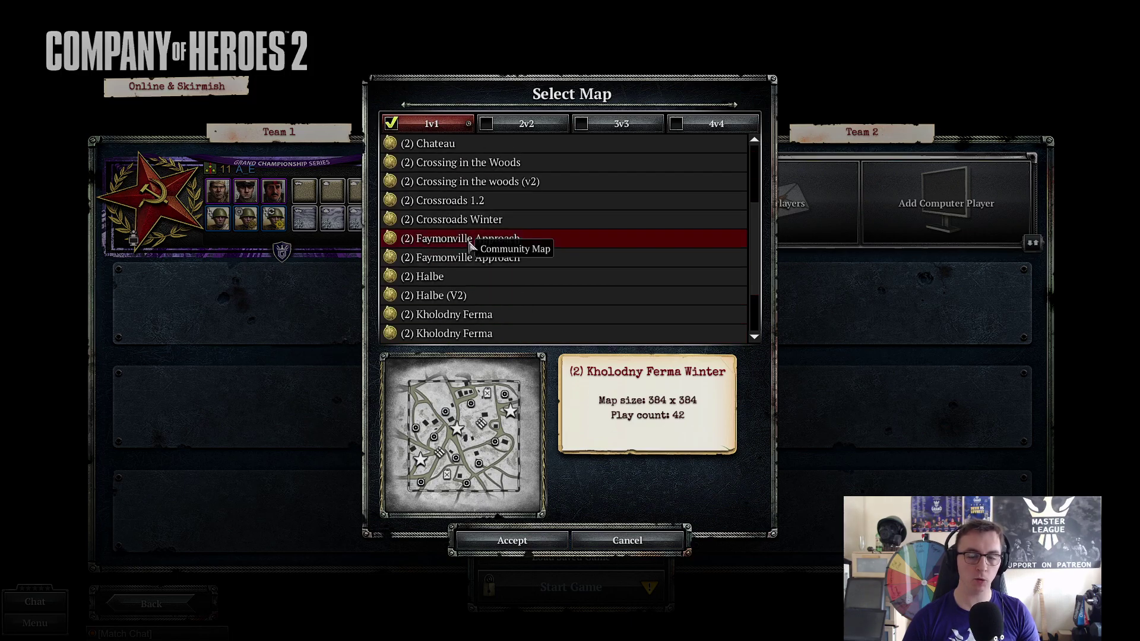
pyautogui.click(500, 258)
pyautogui.scroll(-2, 535, 258)
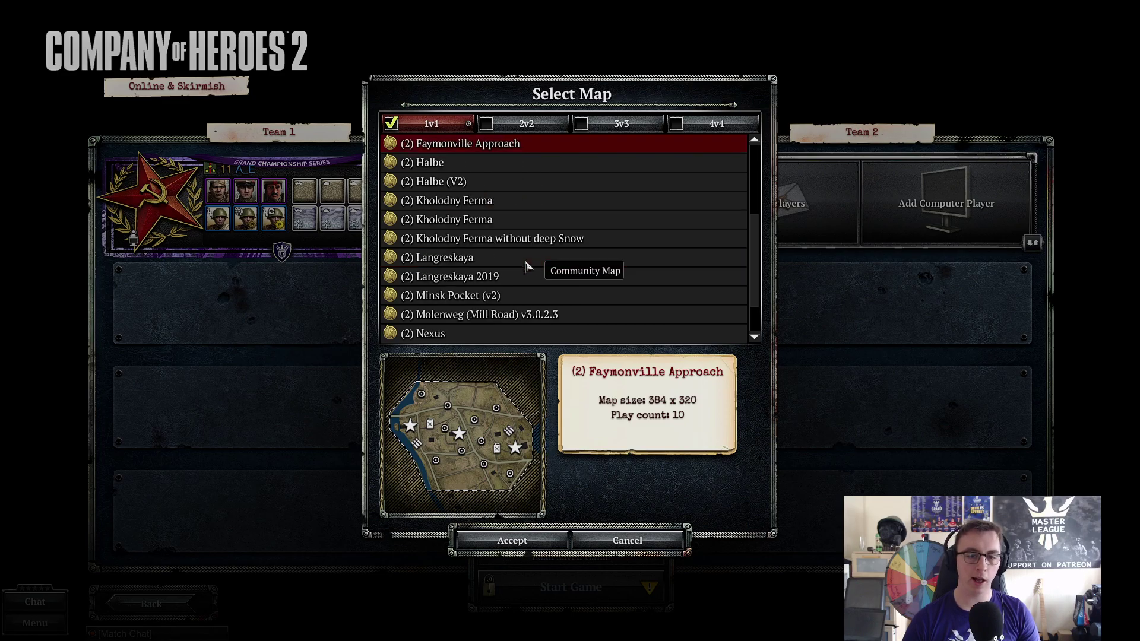
pyautogui.click(494, 203)
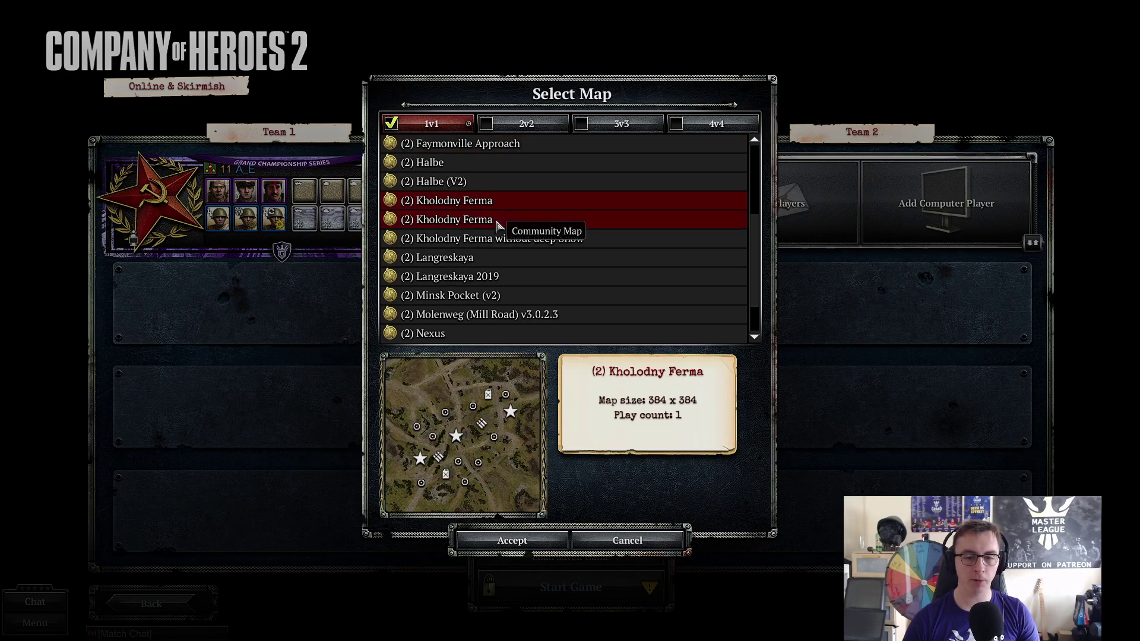
pyautogui.click(499, 218)
pyautogui.click(500, 208)
pyautogui.scroll(2, 508, 216)
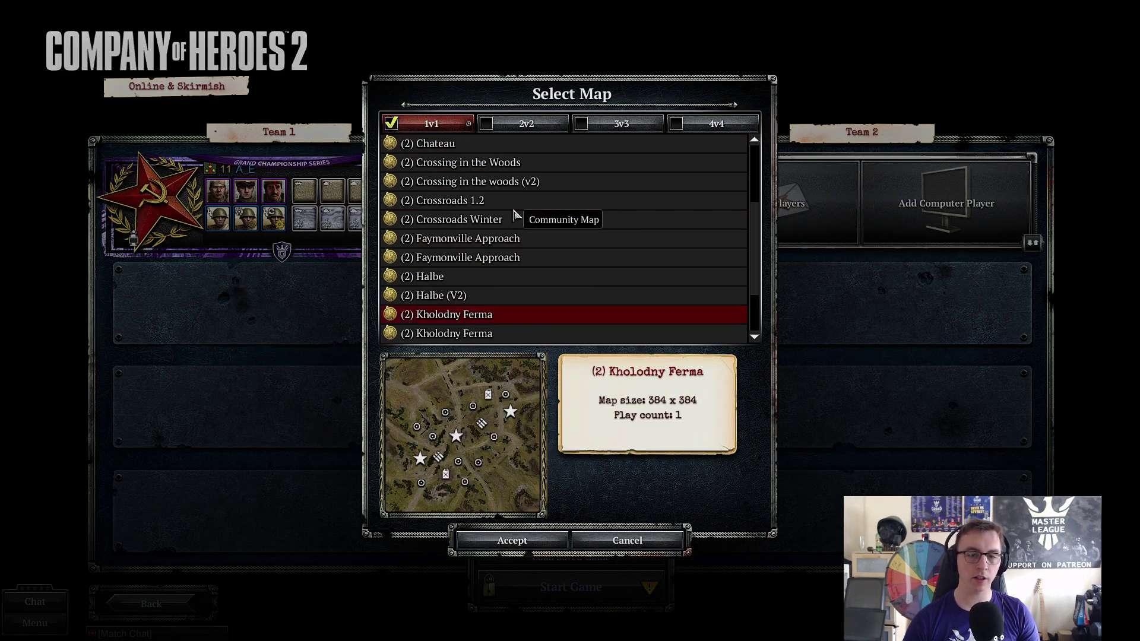
pyautogui.scroll(1, 526, 230)
# Step: Compare the second Faymonville pair, Nexus 1.2 against plain Nexus, and preview Ploiesti Outskirts V2
pyautogui.click(503, 314)
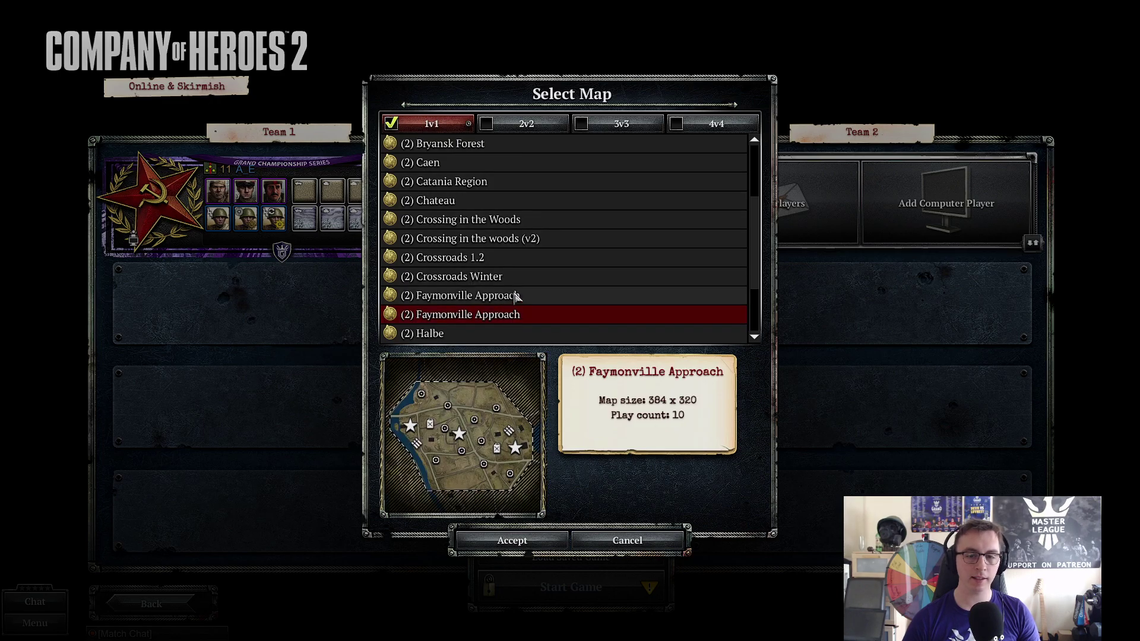
pyautogui.click(517, 296)
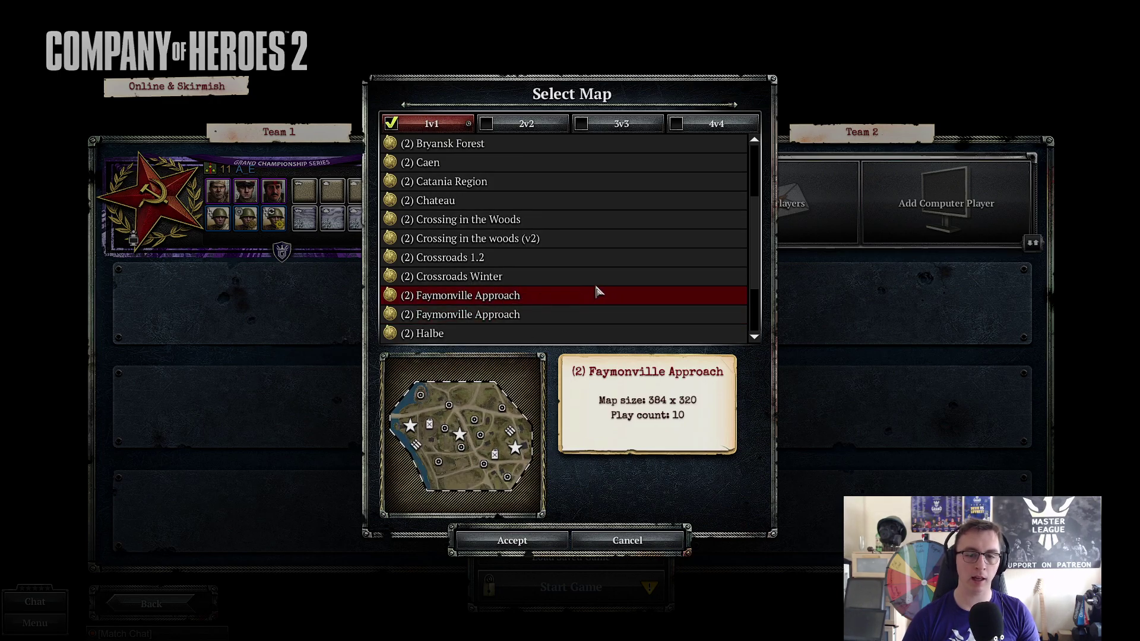
pyautogui.scroll(3, 466, 288)
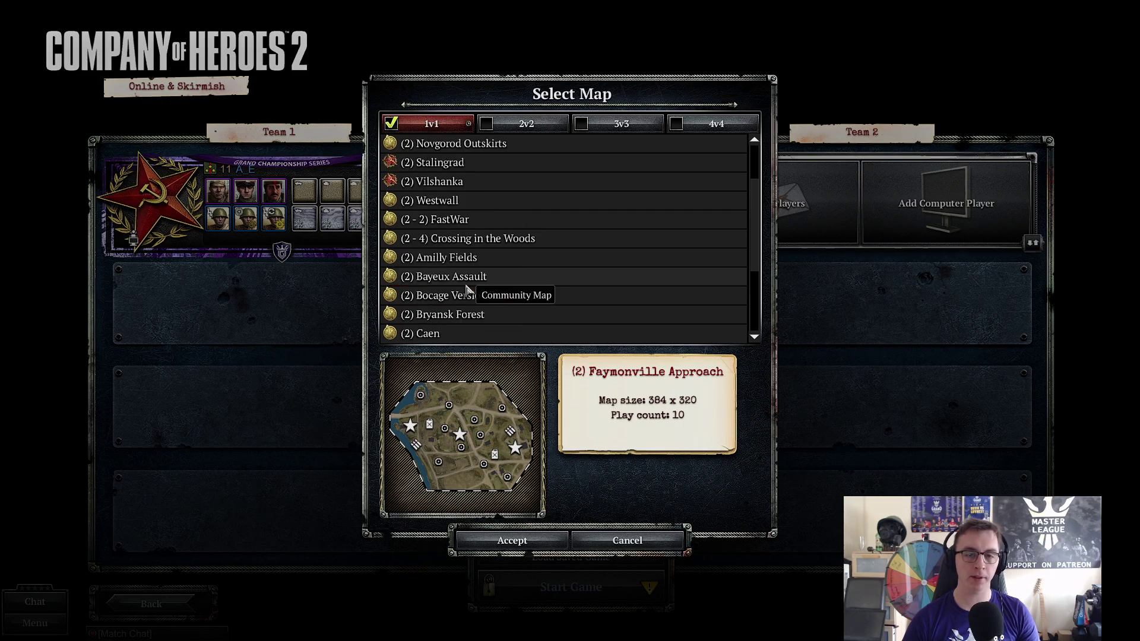
pyautogui.scroll(3, 466, 287)
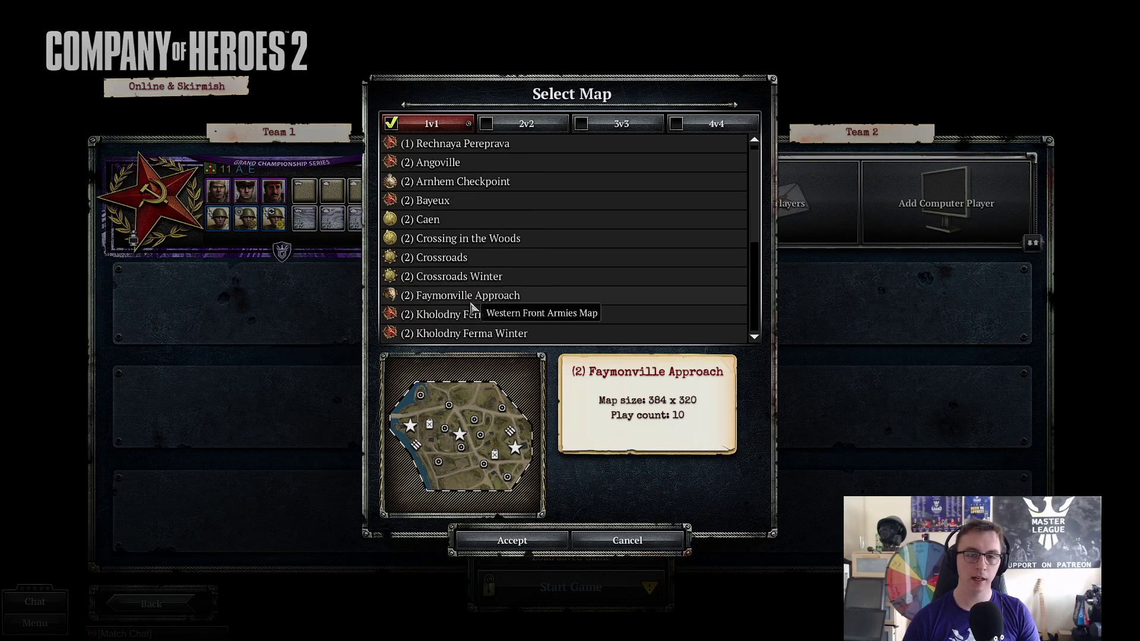
pyautogui.scroll(-3, 471, 306)
pyautogui.scroll(-1, 471, 306)
pyautogui.scroll(-3, 476, 301)
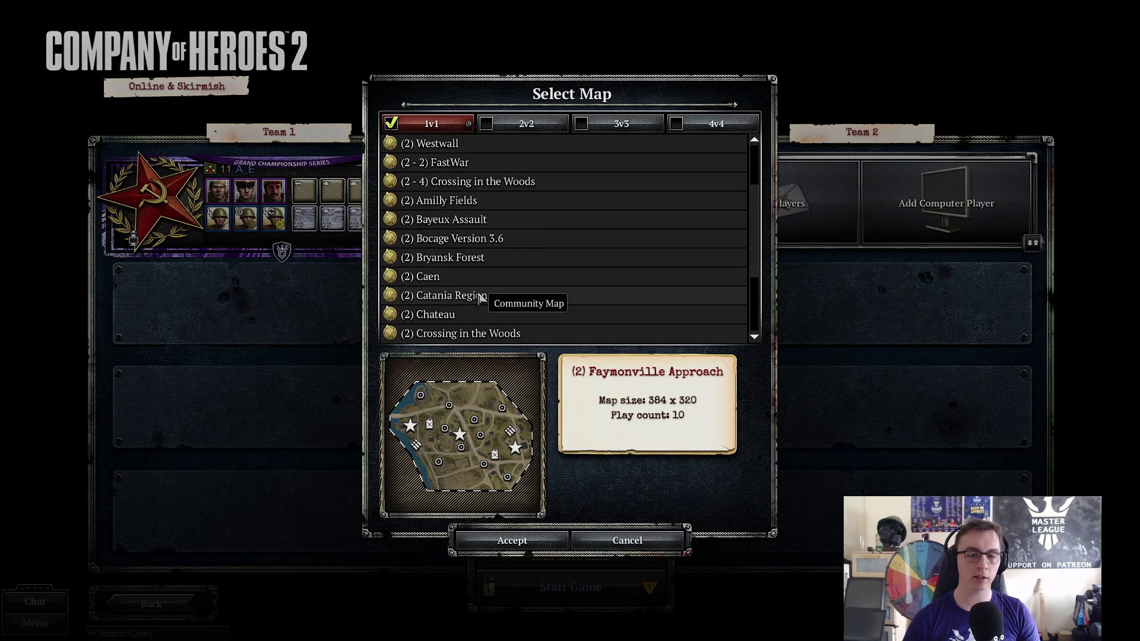
pyautogui.scroll(-1, 477, 311)
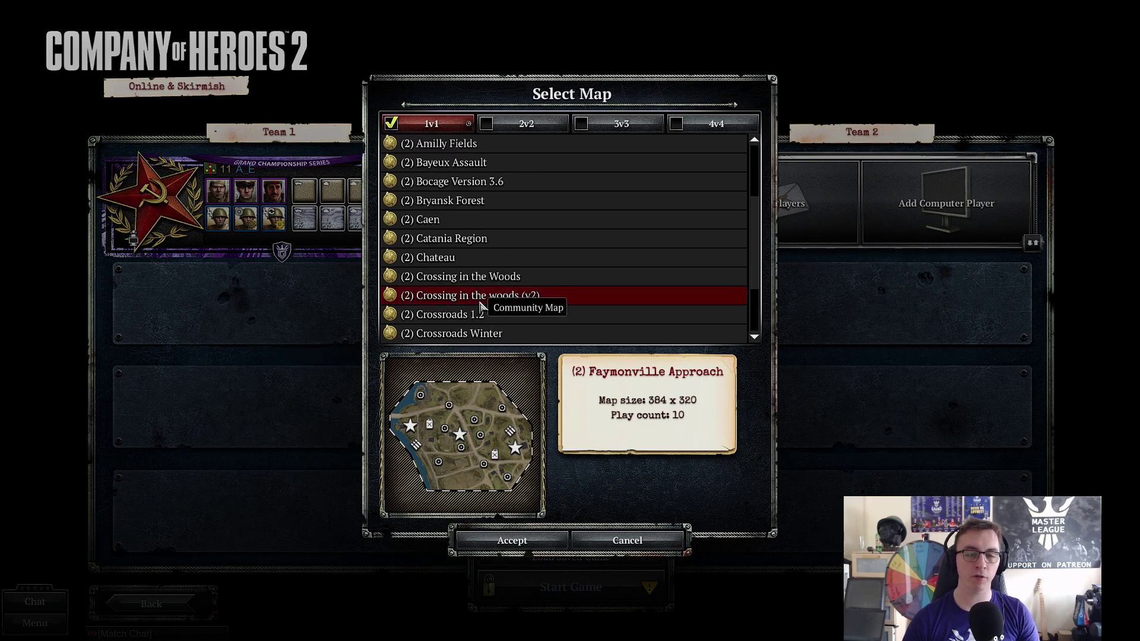
pyautogui.scroll(-3, 481, 308)
pyautogui.scroll(-3, 486, 303)
pyautogui.click(472, 239)
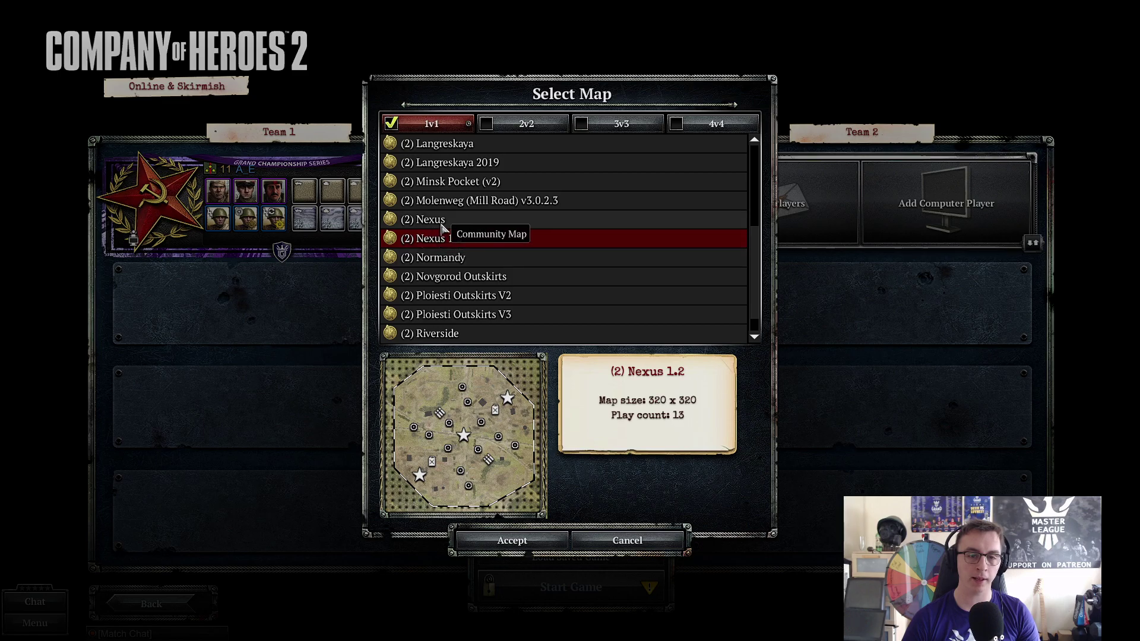
pyautogui.click(450, 221)
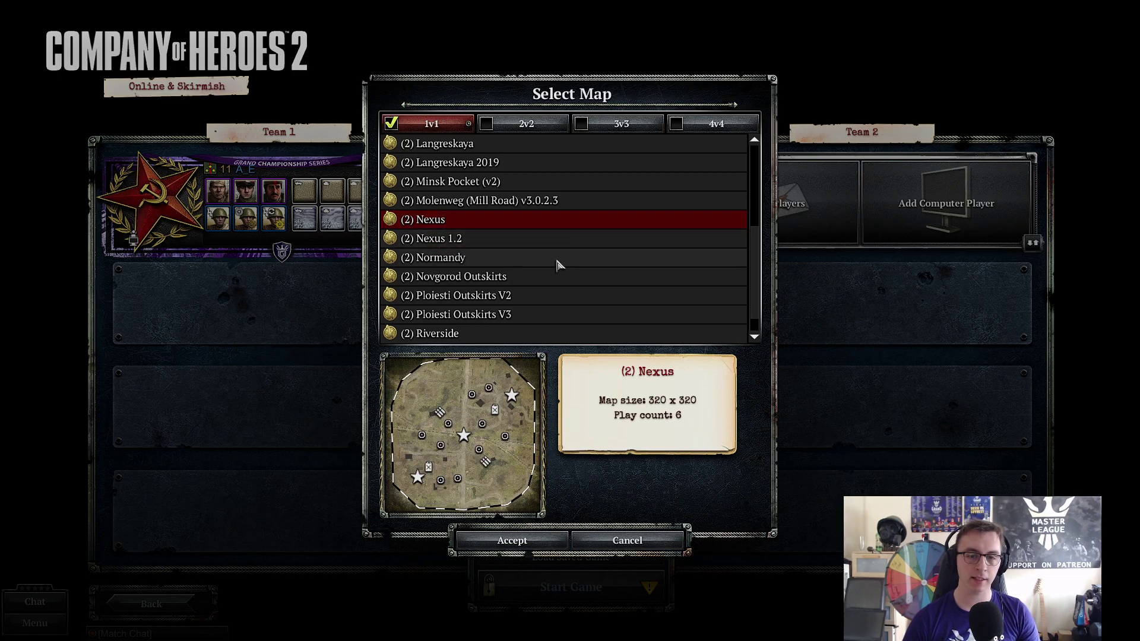
pyautogui.scroll(-3, 556, 265)
pyautogui.click(509, 183)
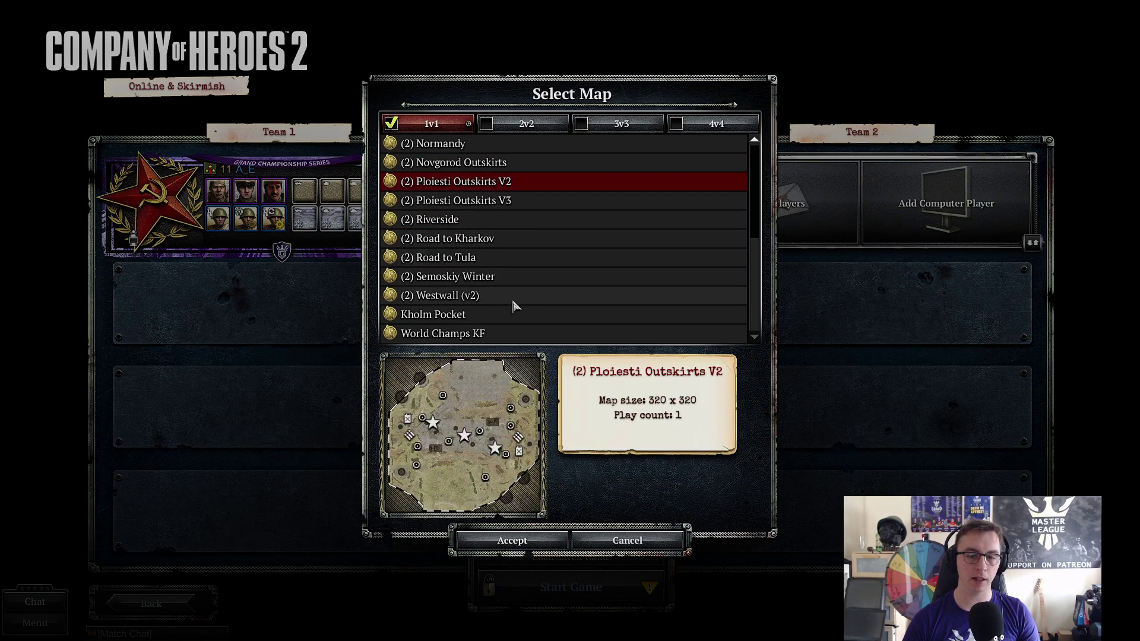
# Step: Cancel the map list unchanged and bring up the game's Steam Workshop hub
pyautogui.click(649, 540)
pyautogui.press('super')
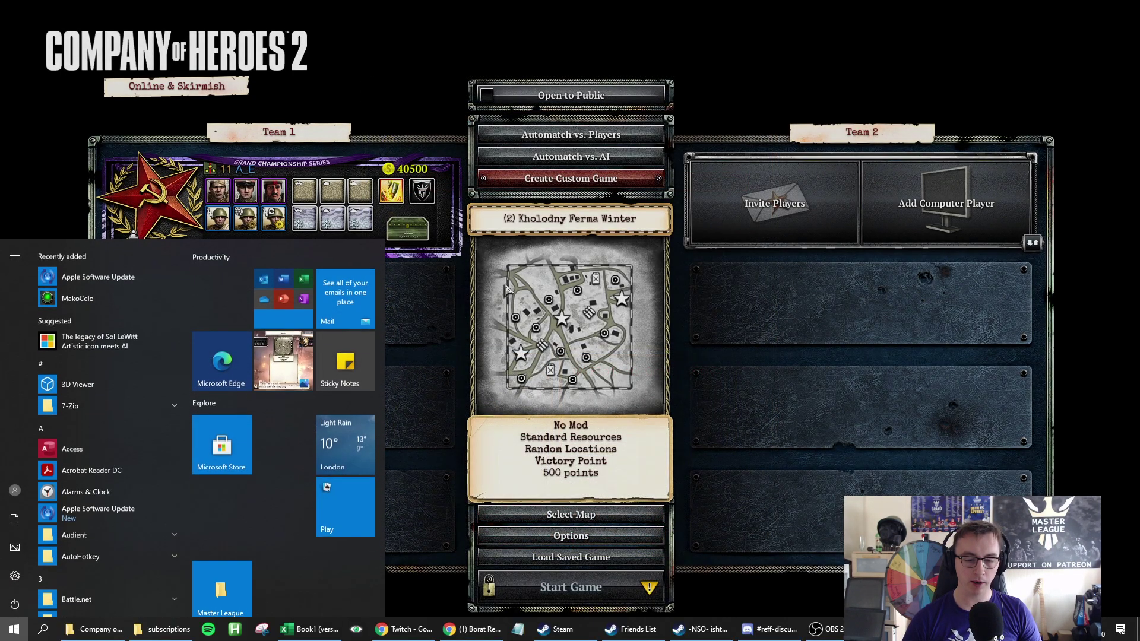
pyautogui.click(573, 634)
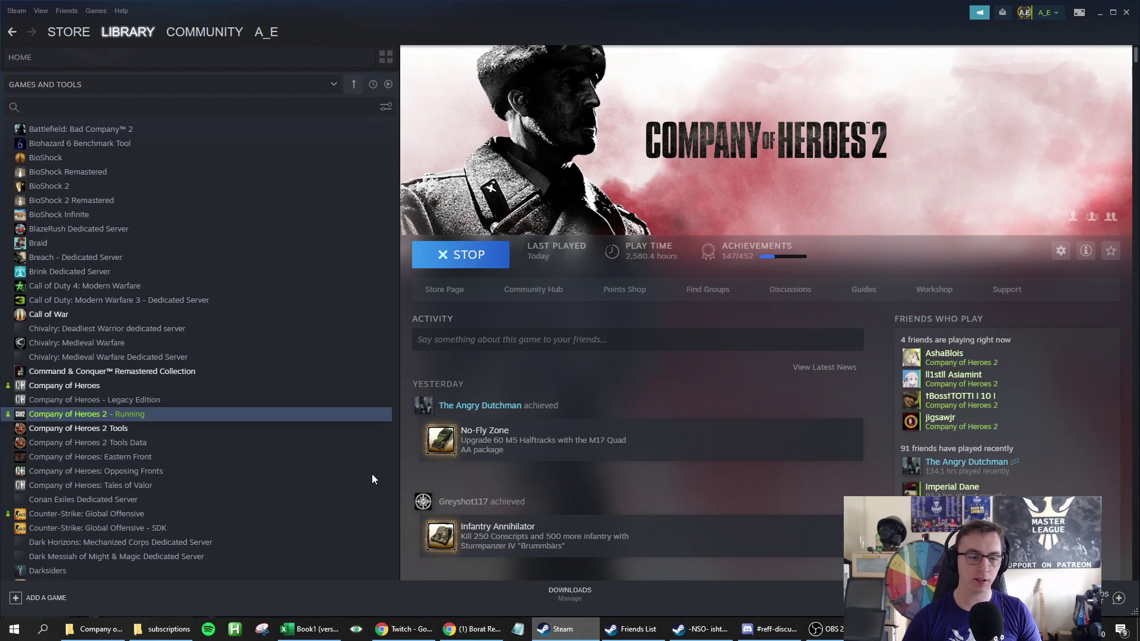
pyautogui.click(549, 294)
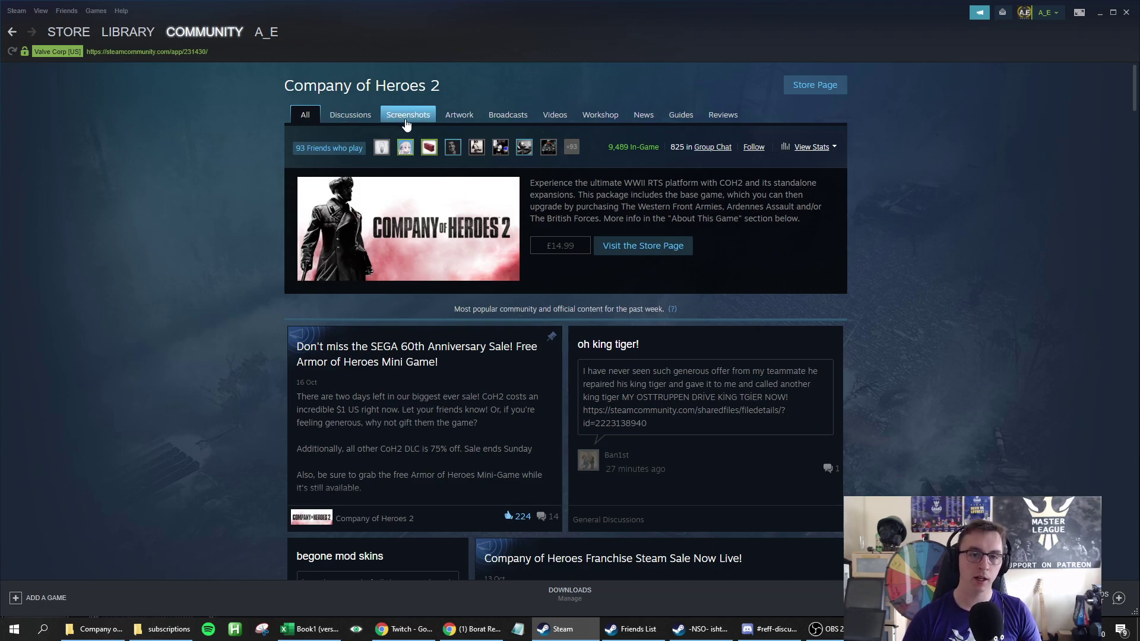
pyautogui.click(606, 123)
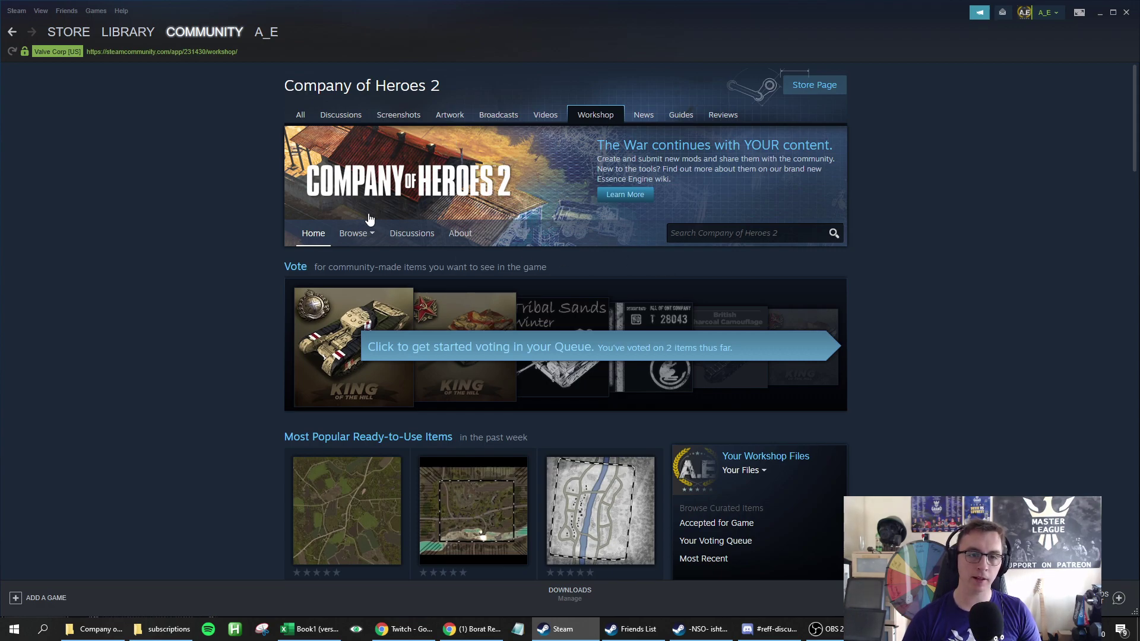
pyautogui.moveTo(355, 233)
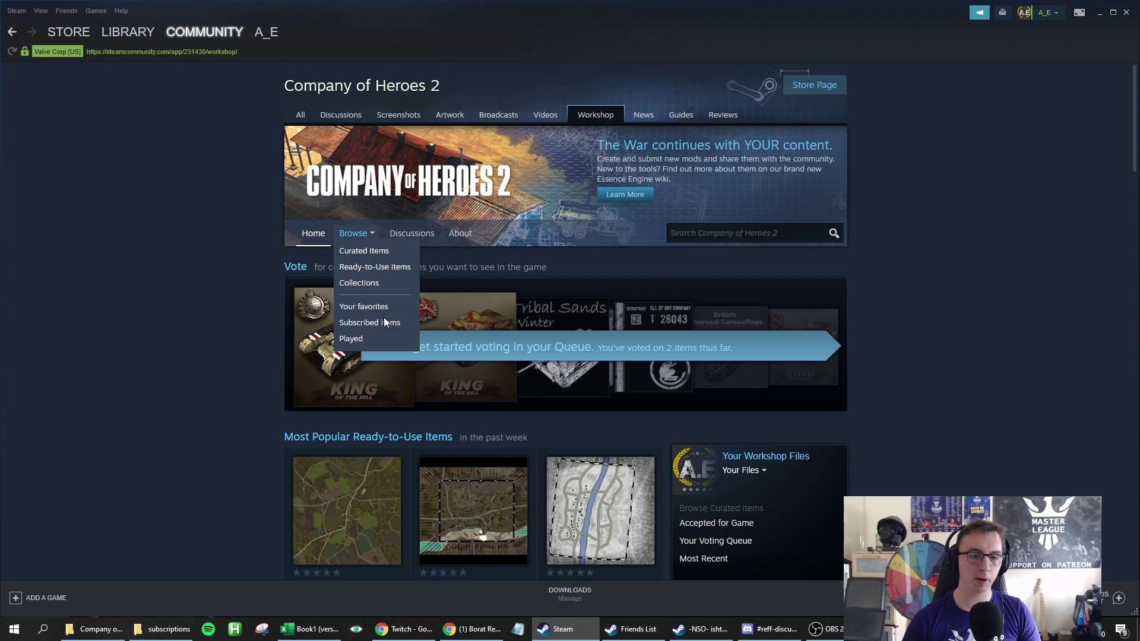
# Step: Show the subscribed Workshop items, then switch to the File Explorer subscriptions window
pyautogui.click(385, 323)
pyautogui.scroll(-3, 280, 239)
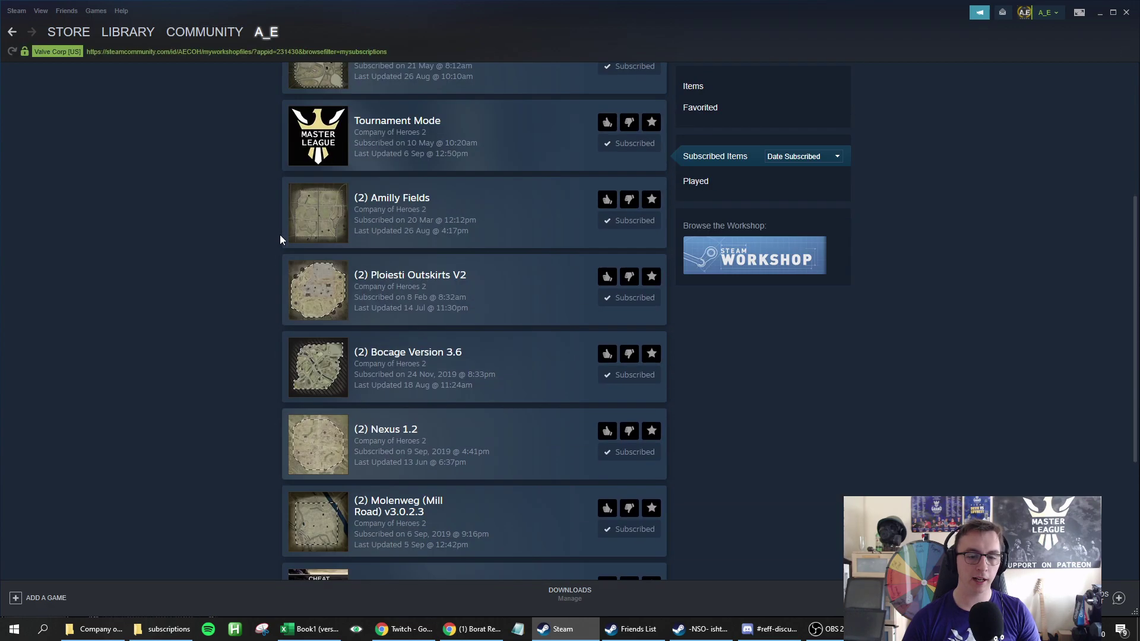
pyautogui.scroll(-3, 279, 238)
pyautogui.scroll(5, 428, 466)
pyautogui.scroll(2, 676, 163)
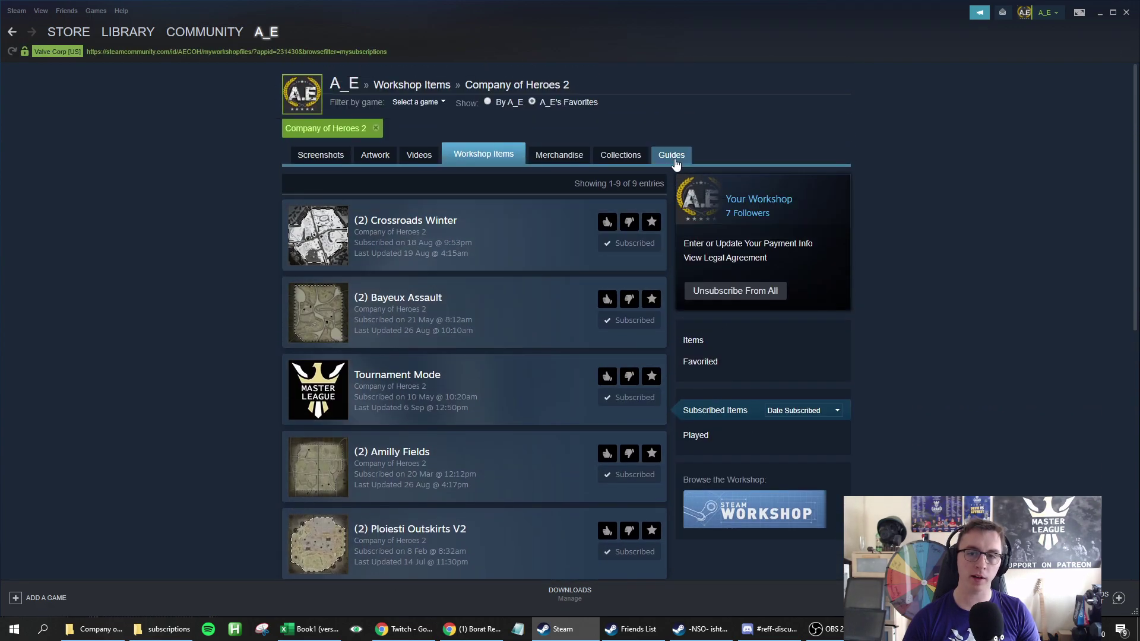
pyautogui.scroll(-1, 426, 261)
pyautogui.scroll(-2, 458, 258)
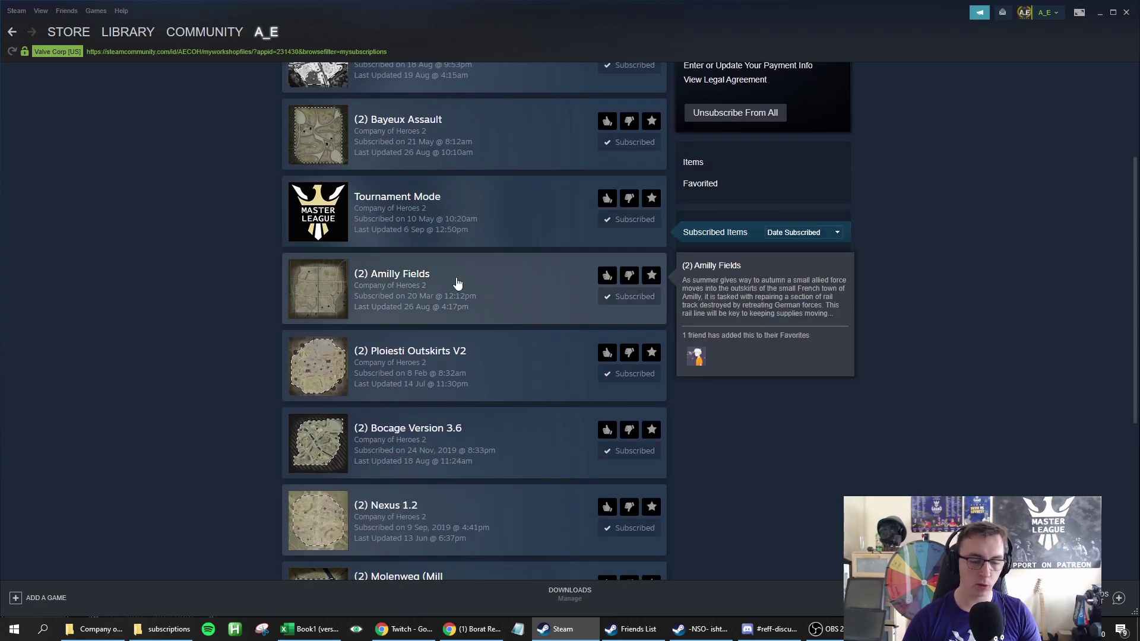
pyautogui.scroll(-2, 457, 283)
pyautogui.scroll(1, 468, 291)
pyautogui.scroll(2, 351, 245)
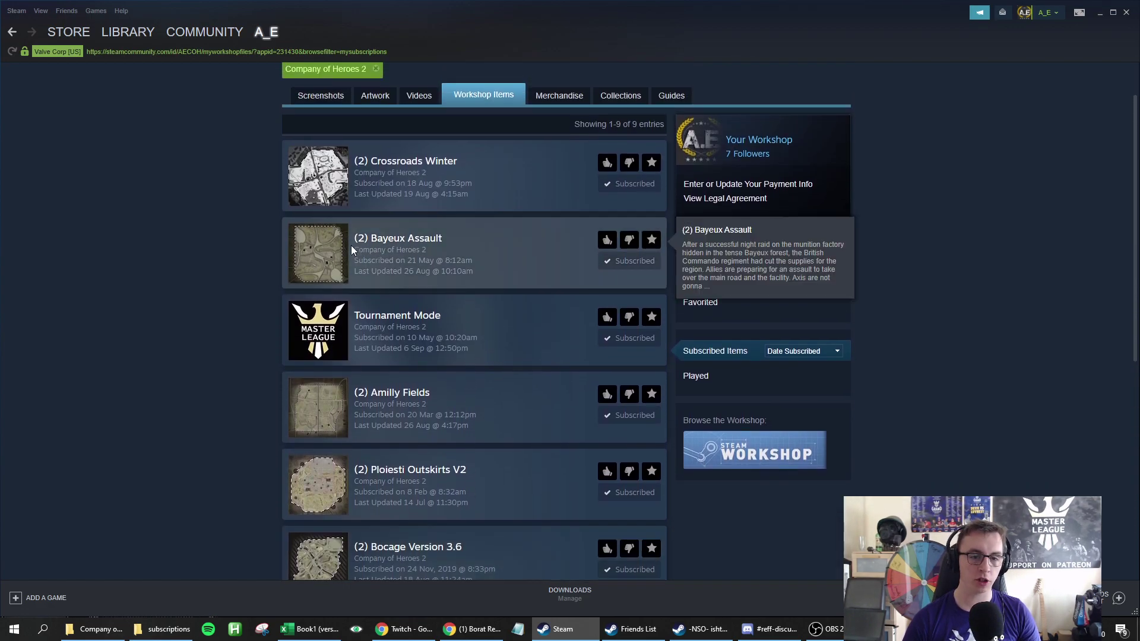
pyautogui.scroll(-4, 362, 350)
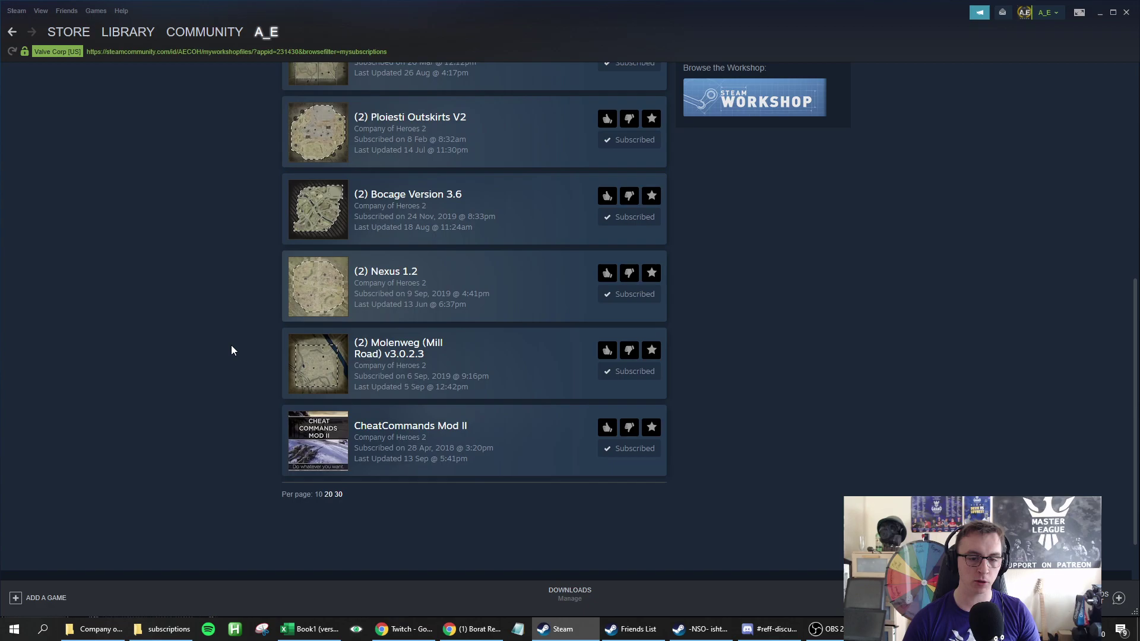
pyautogui.scroll(3, 231, 345)
pyautogui.scroll(1, 369, 276)
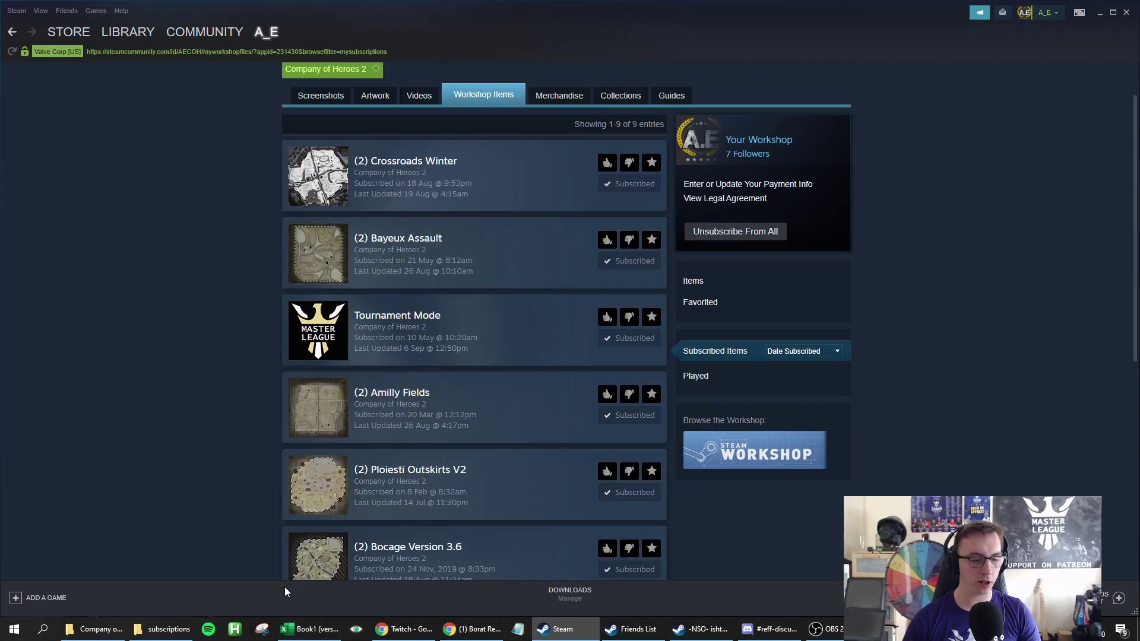
pyautogui.click(157, 627)
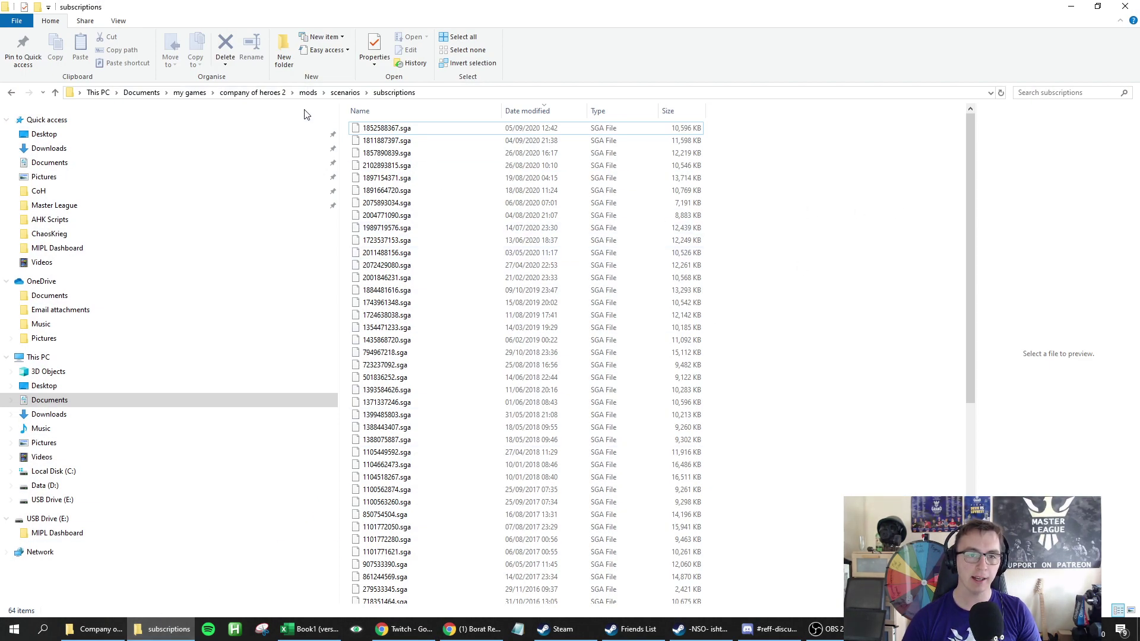
# Step: Browse to company of heroes 2 > mods > scenarios > subscriptions
pyautogui.click(238, 93)
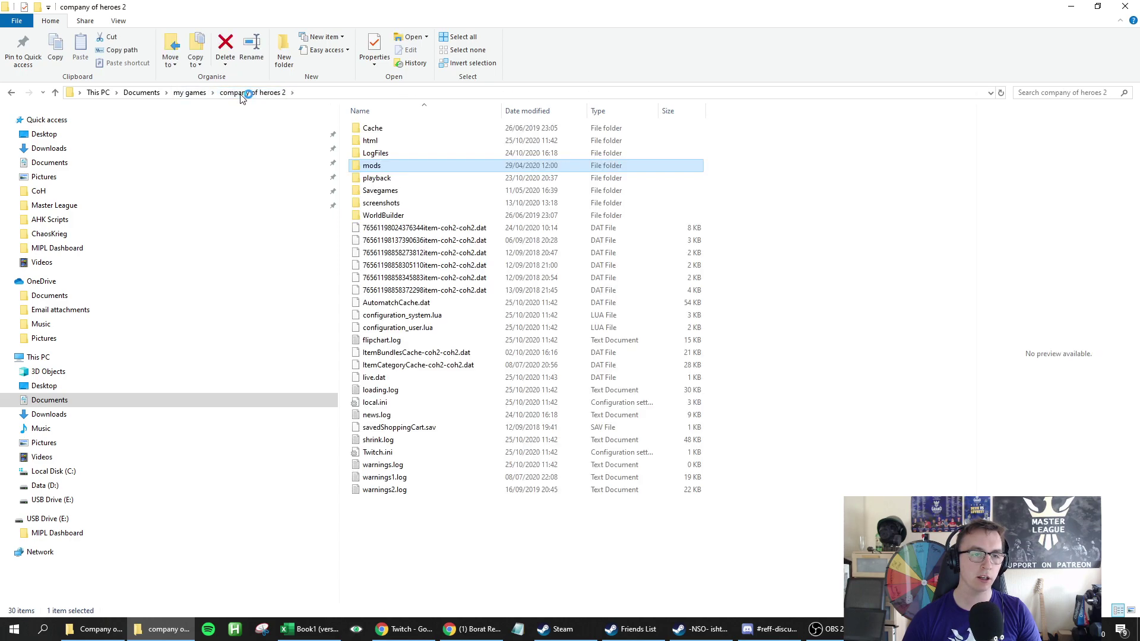
pyautogui.doubleClick(386, 166)
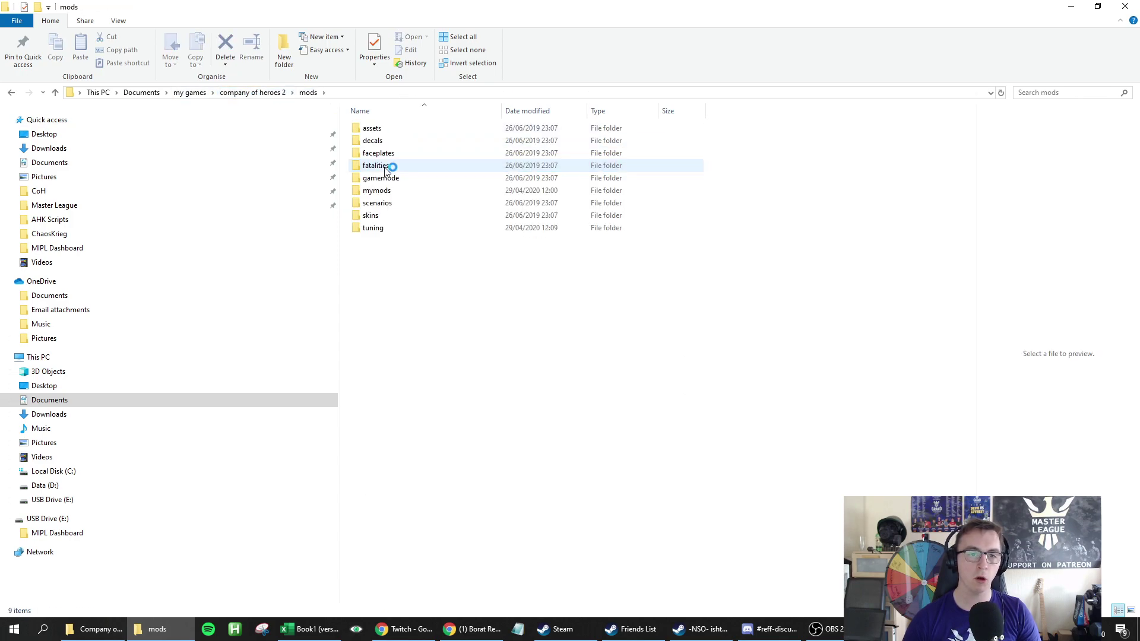
pyautogui.doubleClick(398, 206)
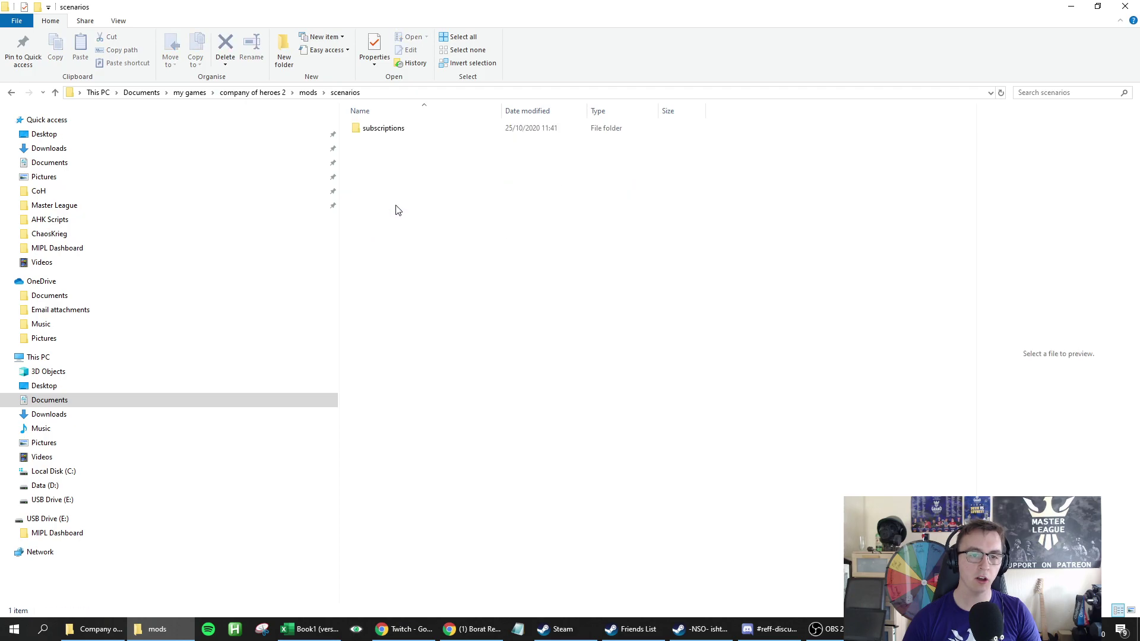
pyautogui.doubleClick(394, 130)
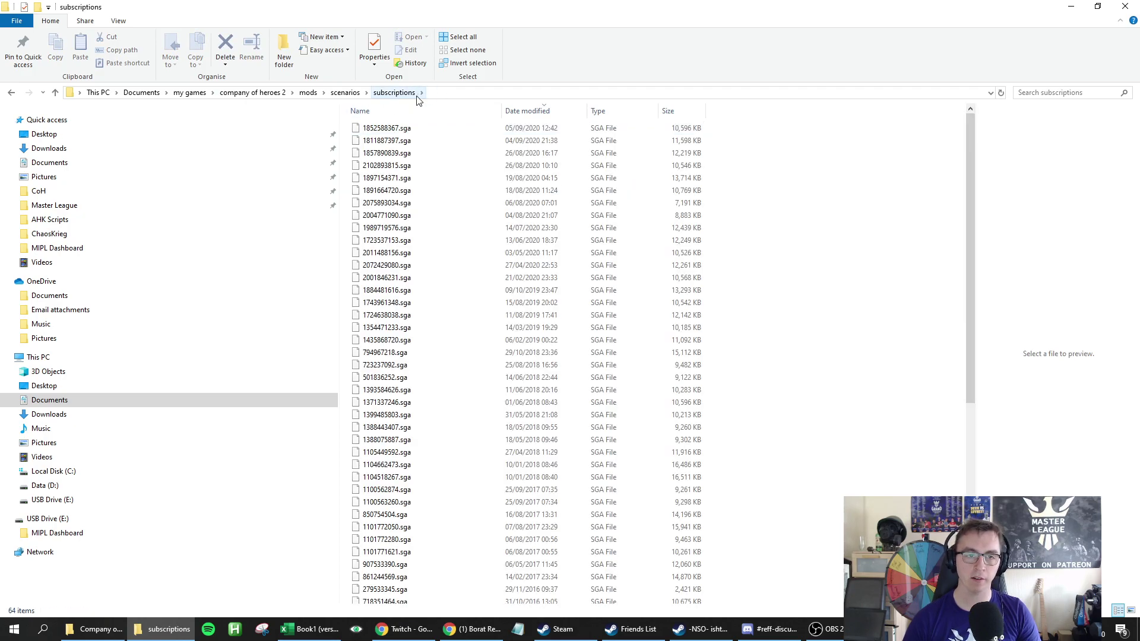
pyautogui.scroll(-8, 552, 242)
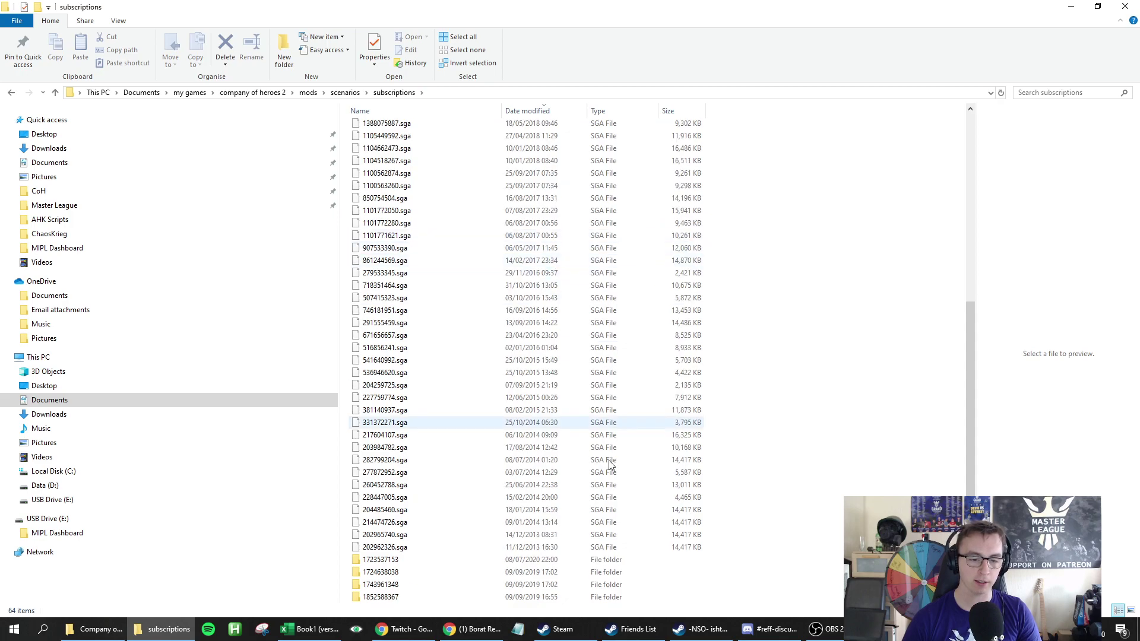
pyautogui.click(396, 561)
pyautogui.doubleClick(397, 561)
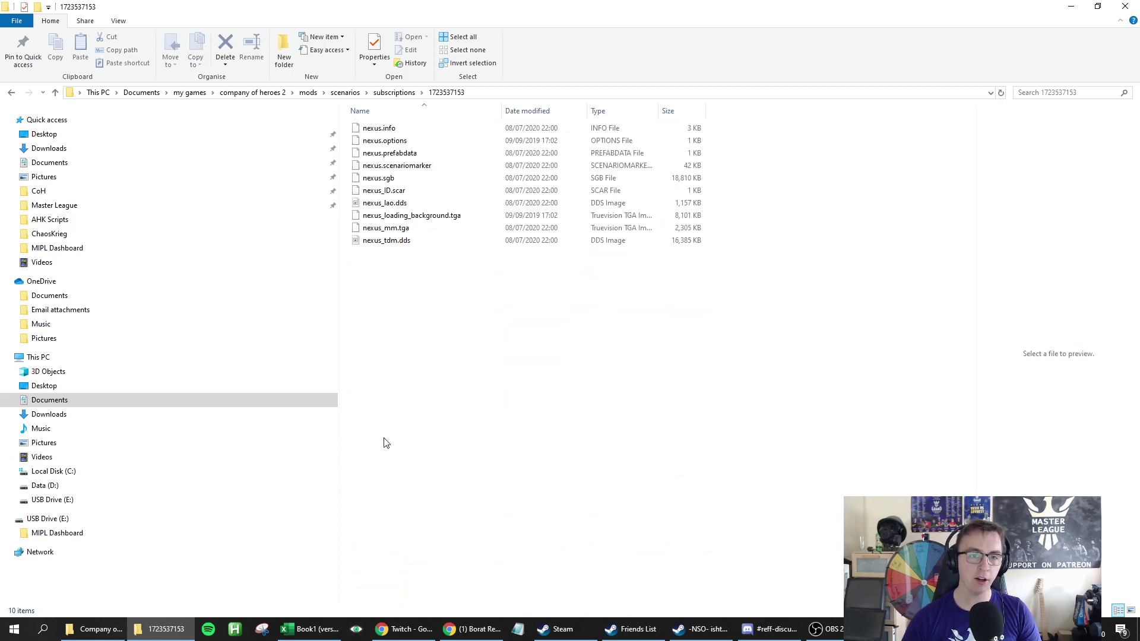
pyautogui.click(11, 93)
pyautogui.scroll(3, 587, 319)
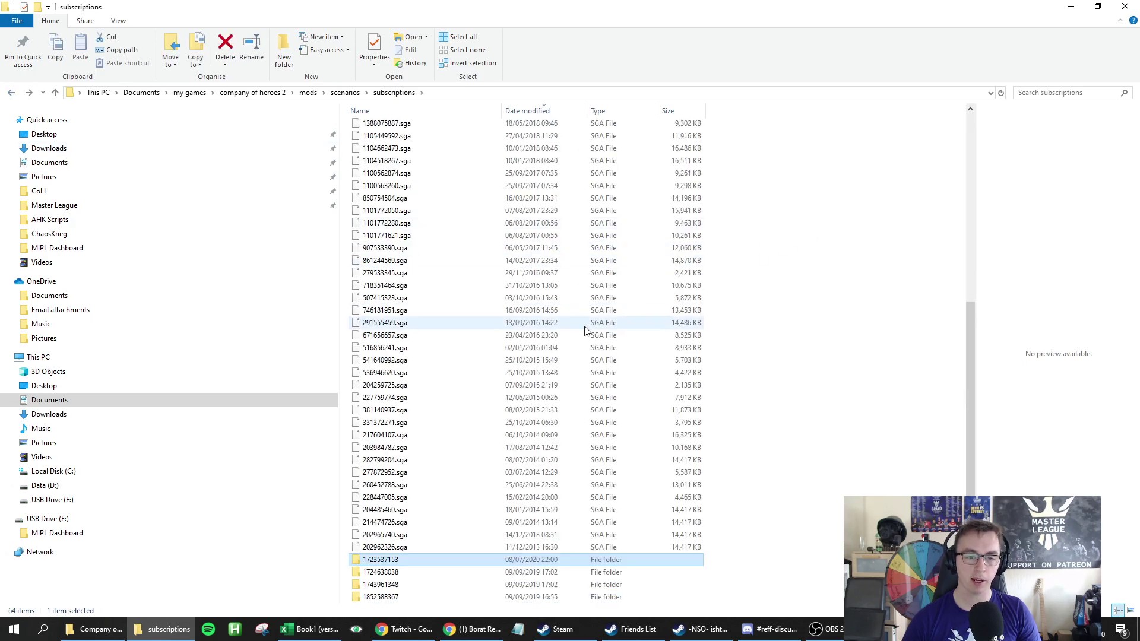
pyautogui.scroll(3, 583, 320)
pyautogui.scroll(2, 563, 316)
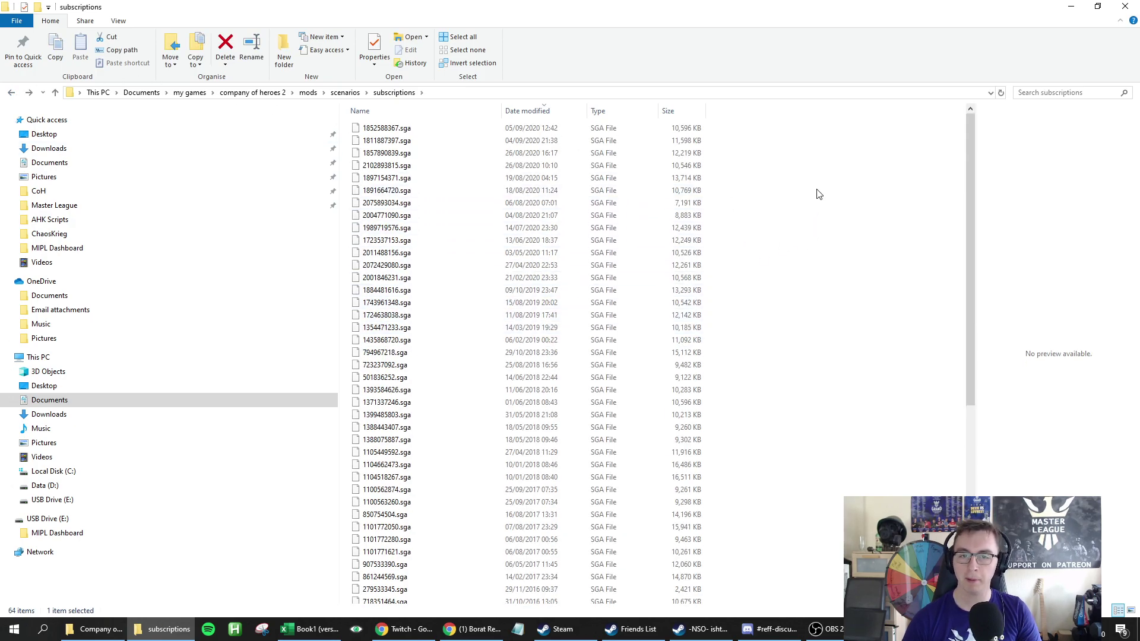
pyautogui.hotkey('ctrl', 'a')
# Step: Delete all the map files, retrying the one locked by the running game
pyautogui.press('Delete')
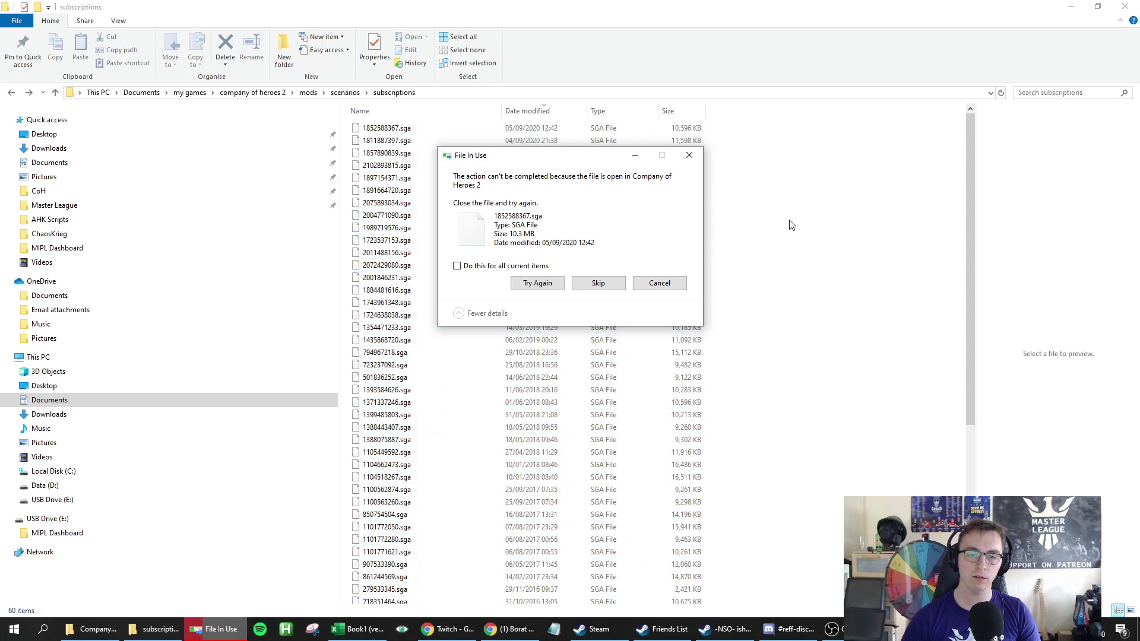
pyautogui.hotkey('alt', 'Tab')
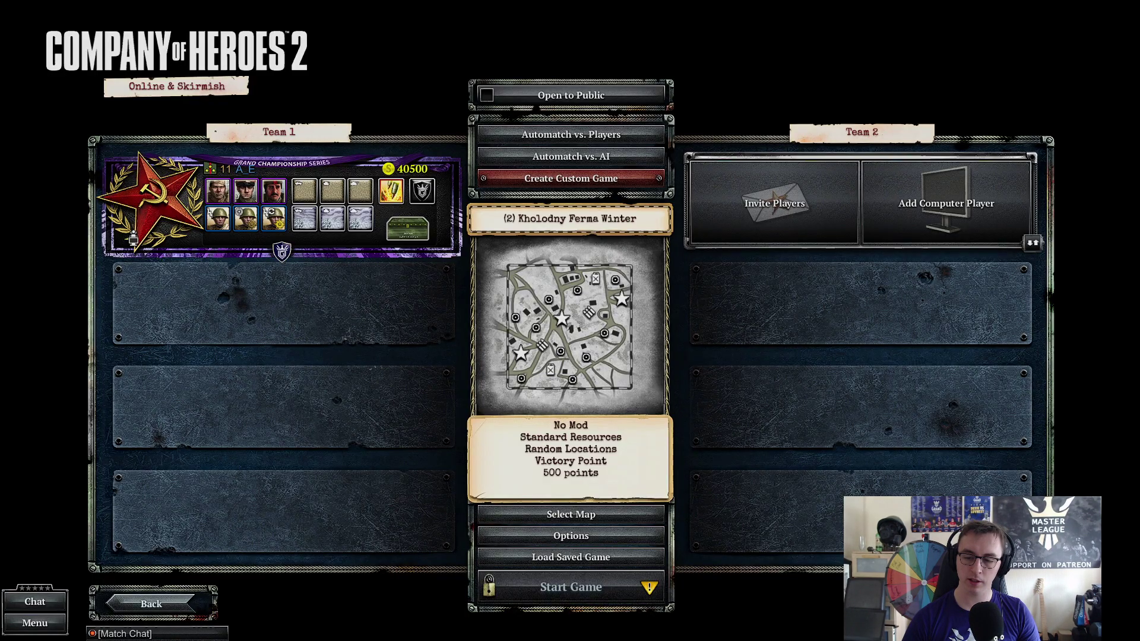
pyautogui.hotkey('alt', 'Tab')
pyautogui.click(538, 283)
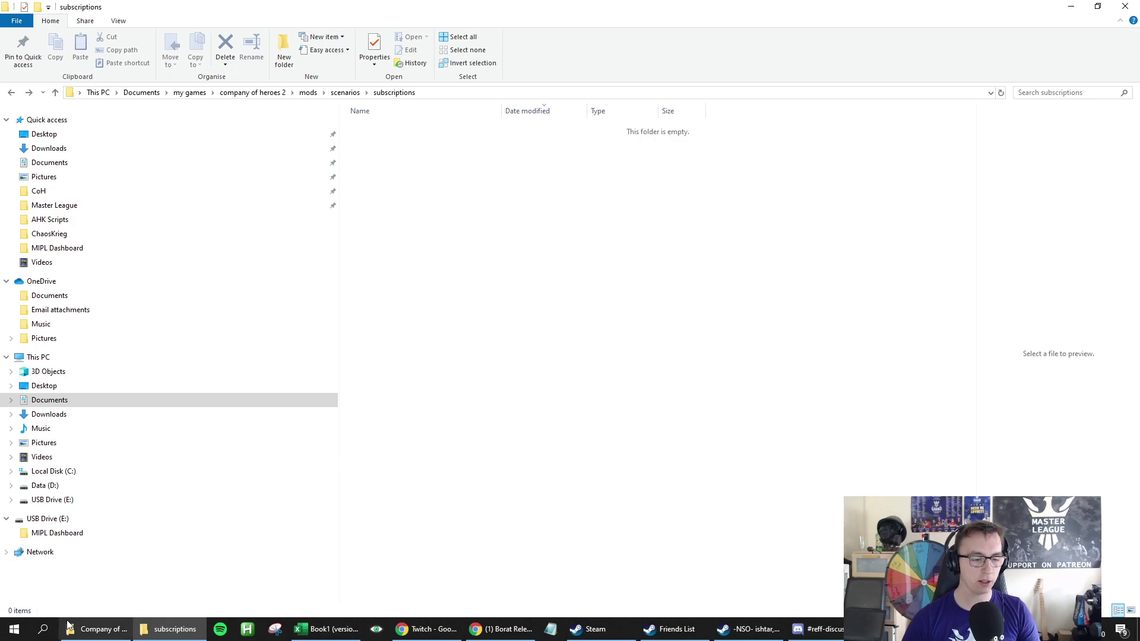
# Step: Relaunch Company of Heroes 2 from Windows search
pyautogui.click(11, 635)
pyautogui.write('com')
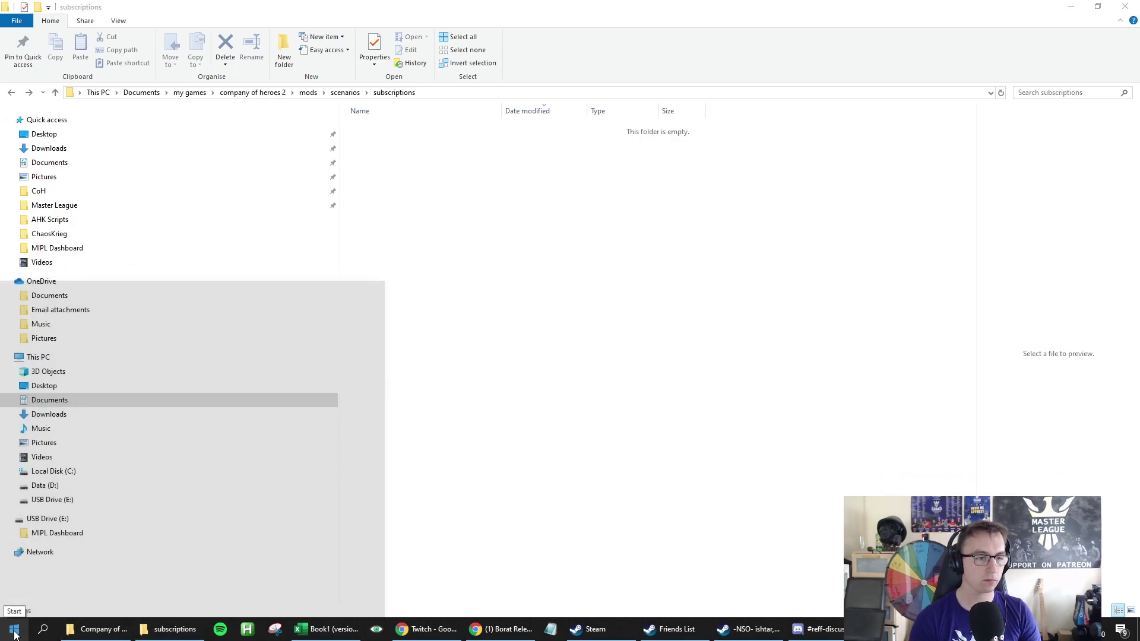
pyautogui.press('Return')
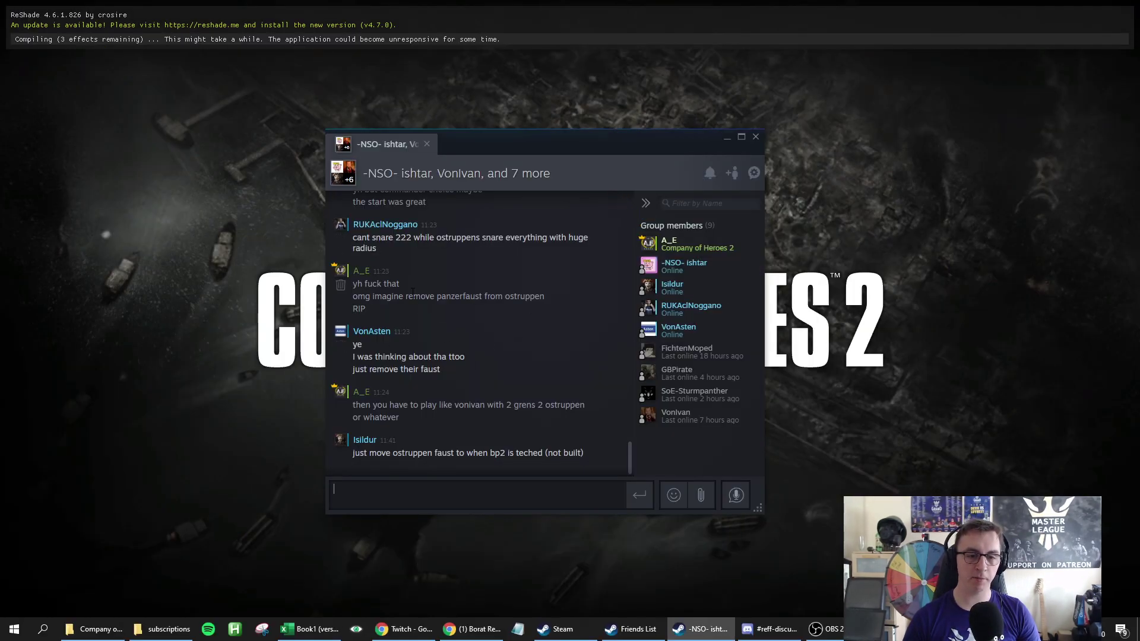
pyautogui.moveTo(169, 308)
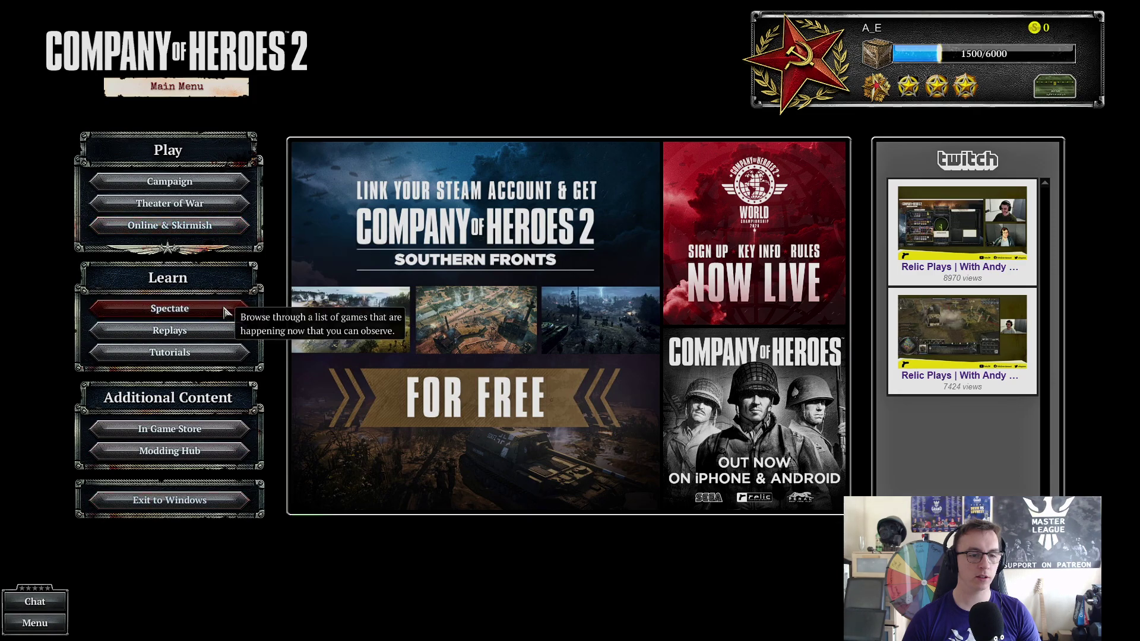
# Step: Enter Online & Skirmish and create a new custom game lobby
pyautogui.click(227, 310)
pyautogui.click(177, 615)
pyautogui.click(169, 223)
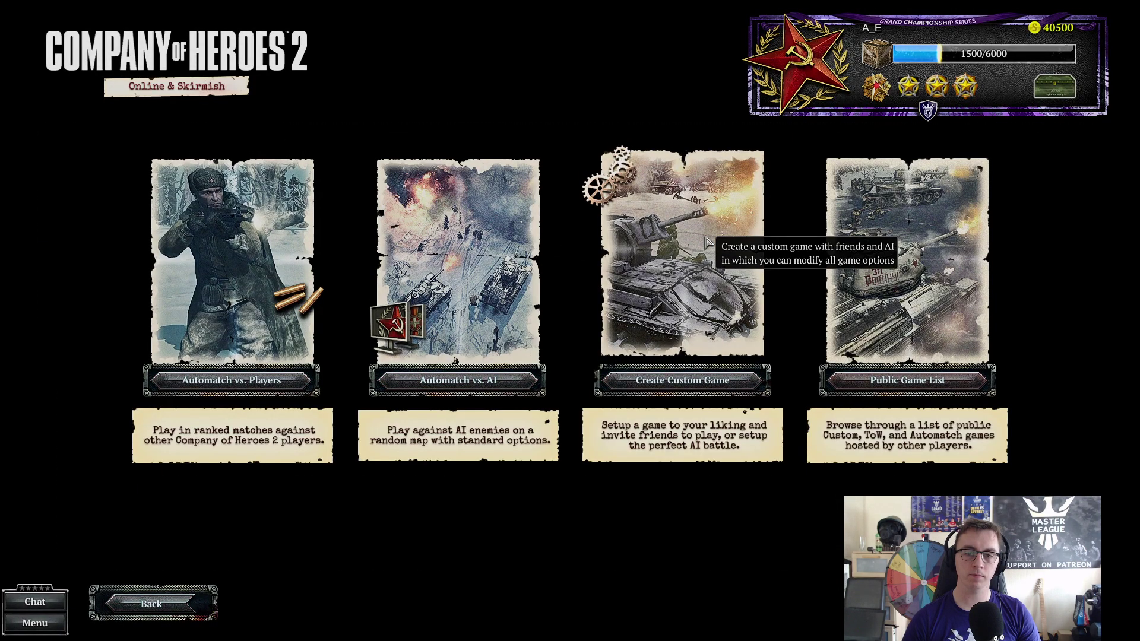
pyautogui.click(707, 242)
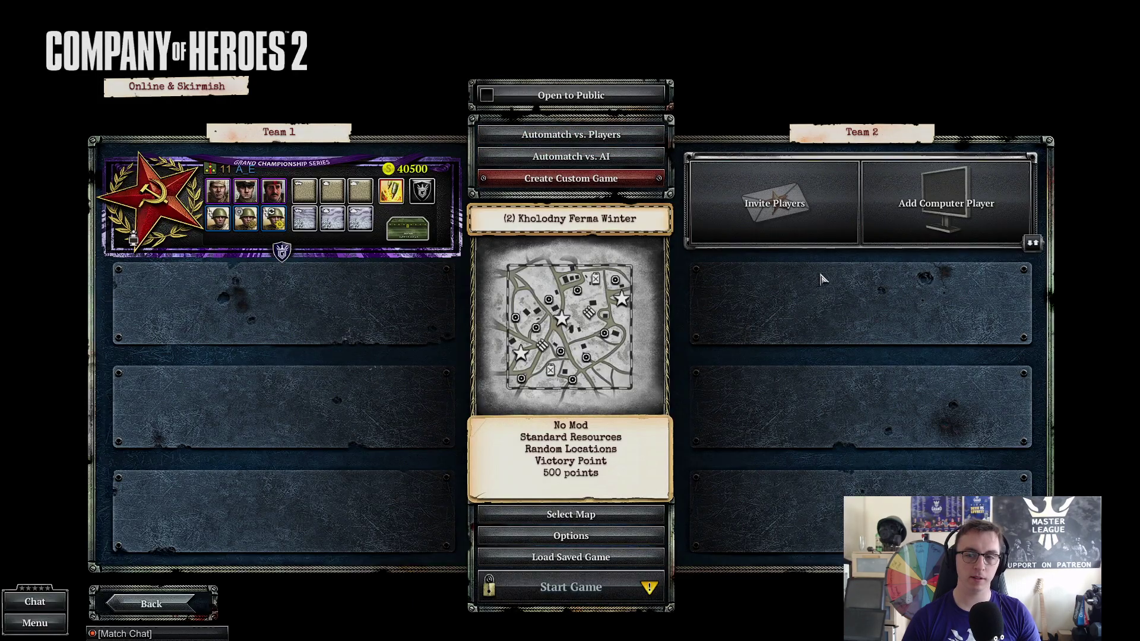
# Step: Choose Molenweg (Mill Road) v3.0.2.3 from the 1v1 list and accept it
pyautogui.click(594, 516)
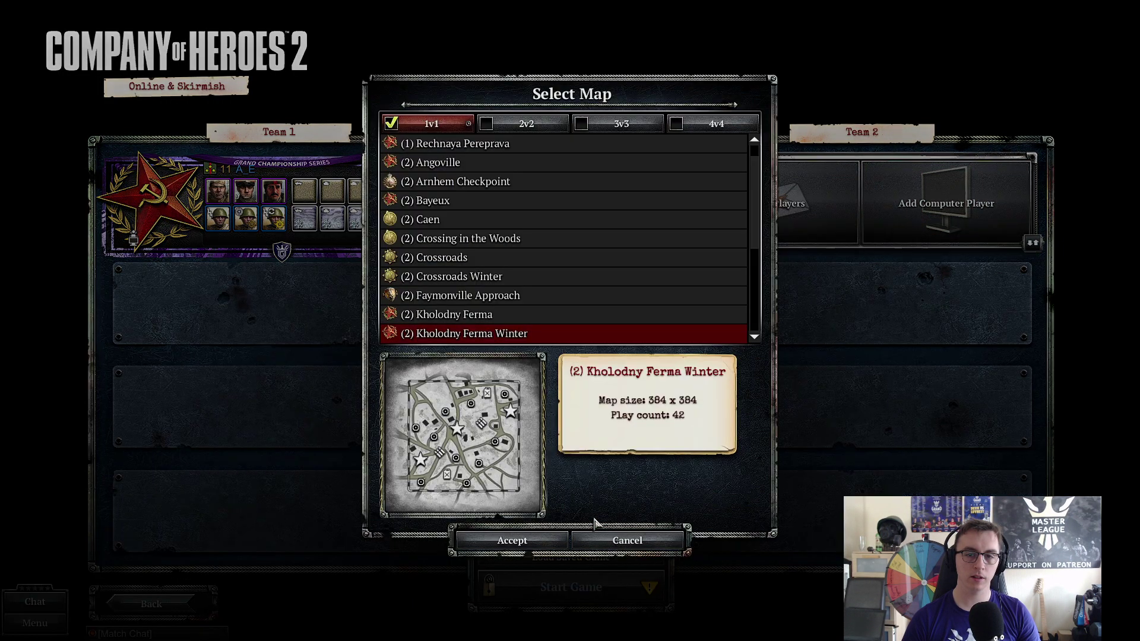
pyautogui.scroll(-5, 661, 271)
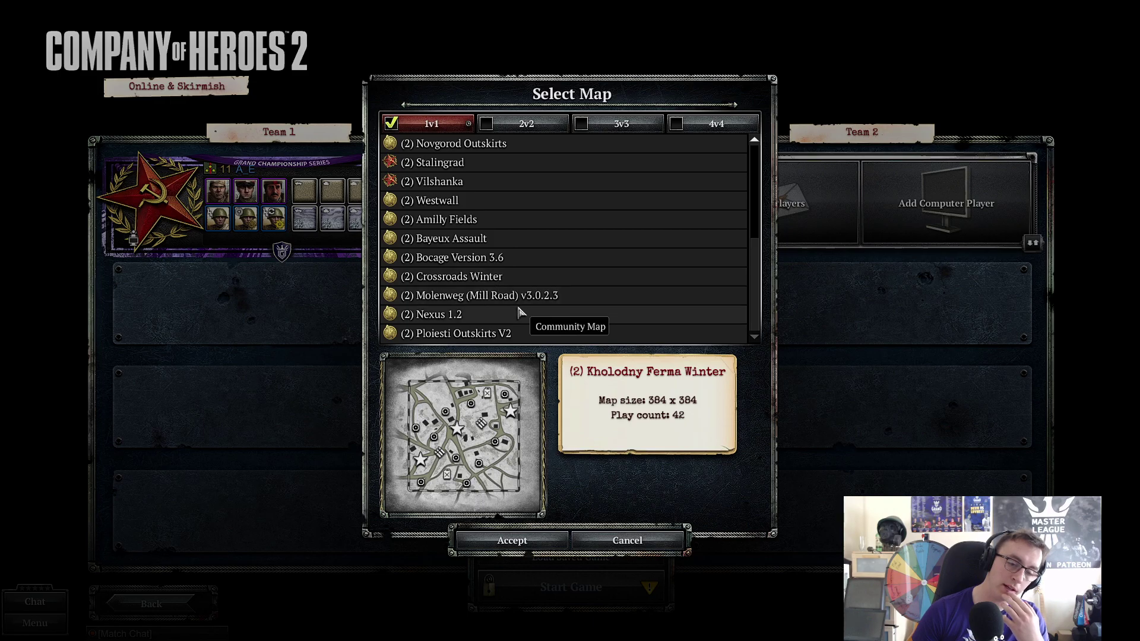
pyautogui.scroll(1, 510, 277)
pyautogui.scroll(2, 511, 277)
pyautogui.scroll(2, 512, 278)
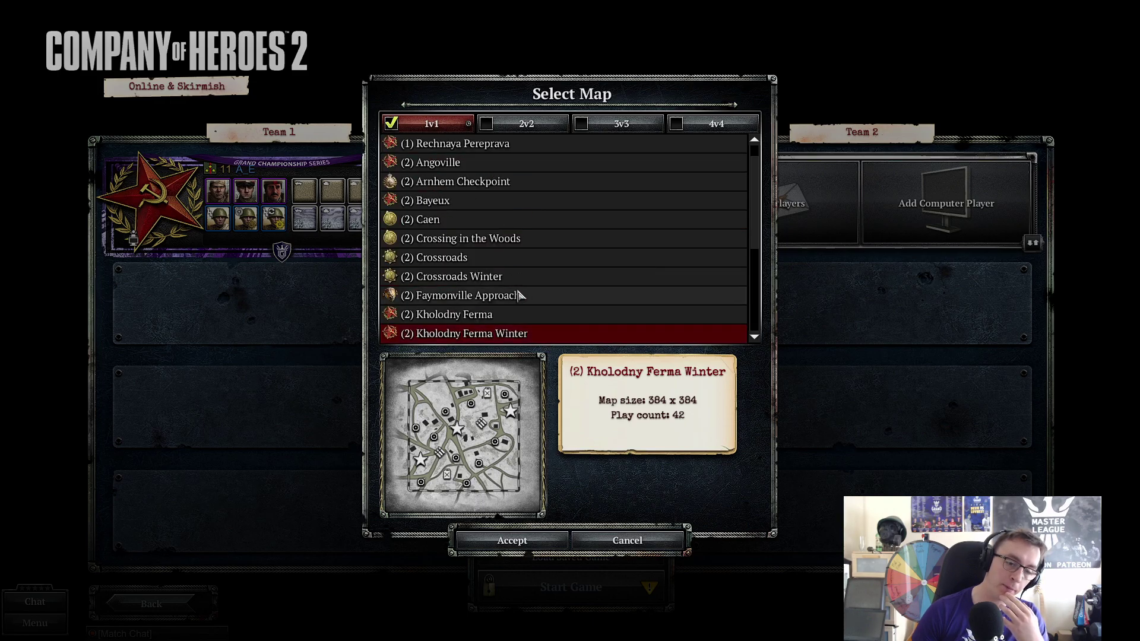
pyautogui.scroll(-4, 517, 297)
pyautogui.scroll(-1, 517, 299)
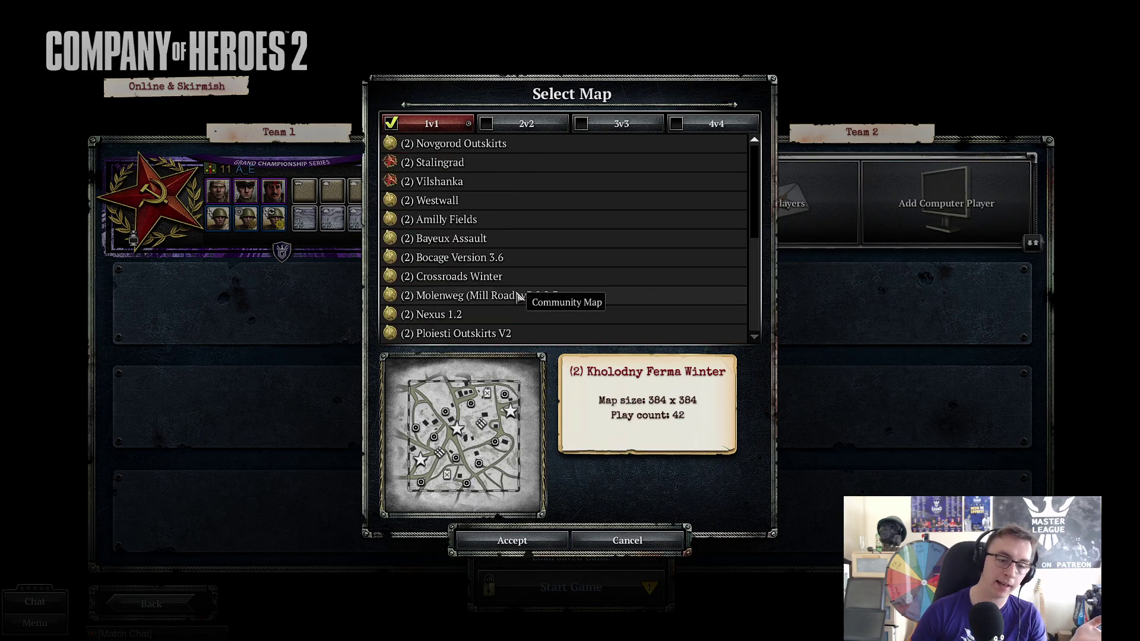
pyautogui.scroll(3, 515, 297)
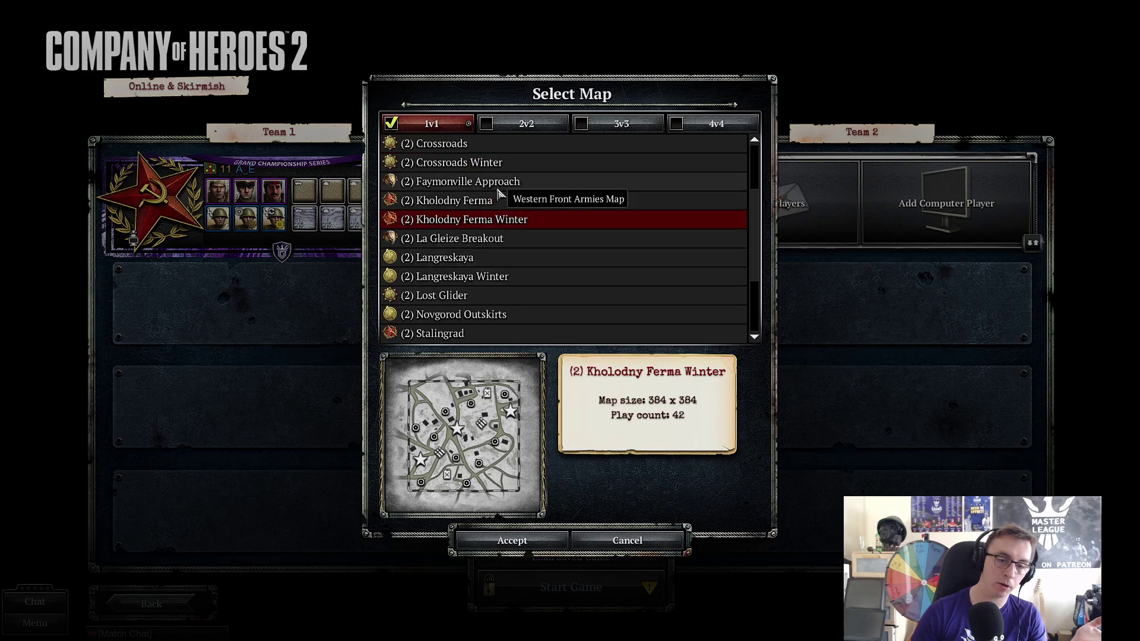
pyautogui.scroll(-3, 503, 266)
pyautogui.click(516, 295)
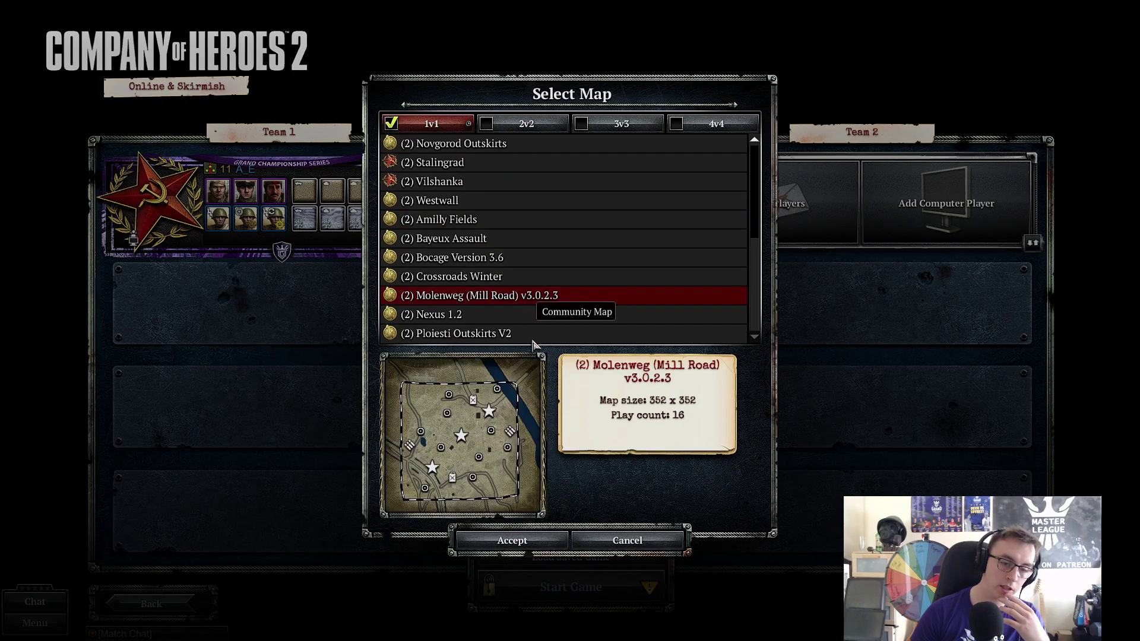
pyautogui.click(512, 540)
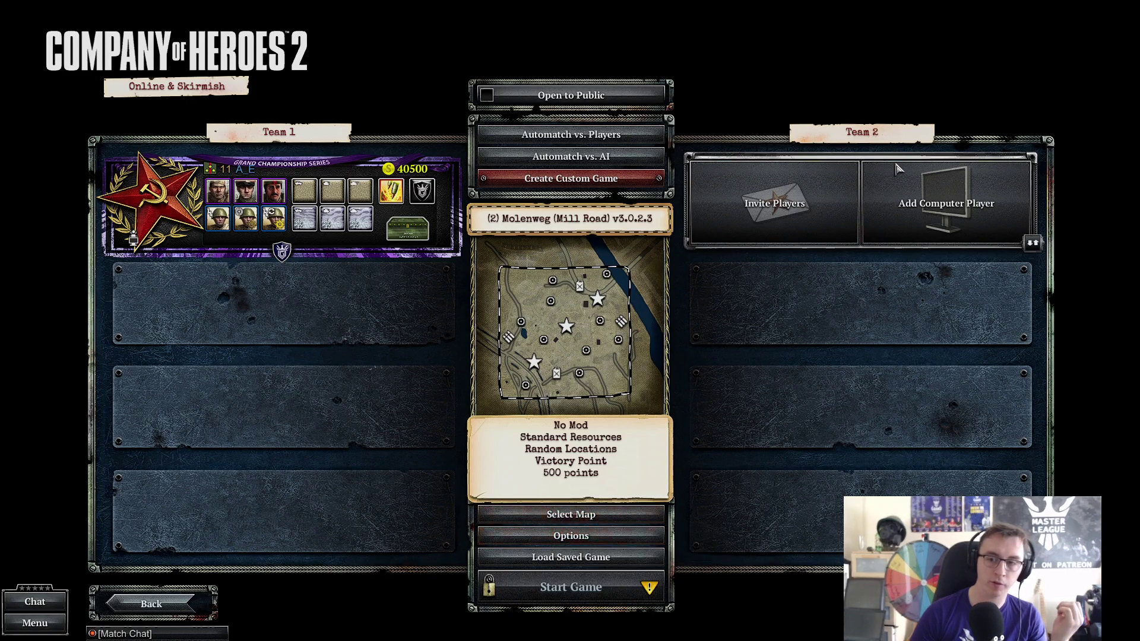
# Step: Start the match on Molenweg against the Easy CPU
pyautogui.click(587, 587)
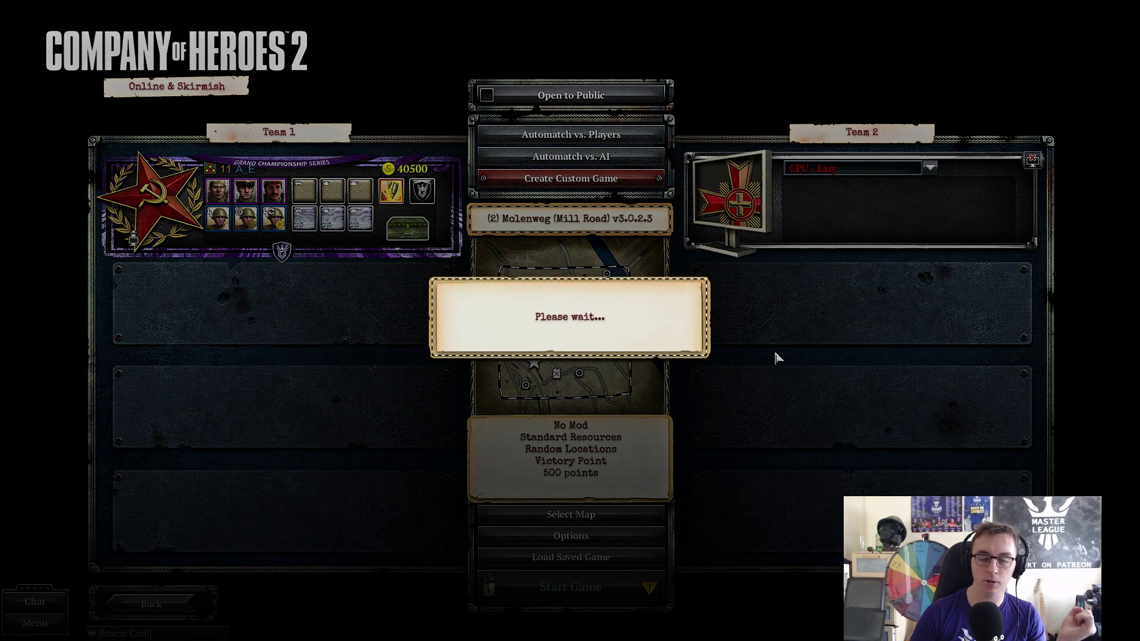